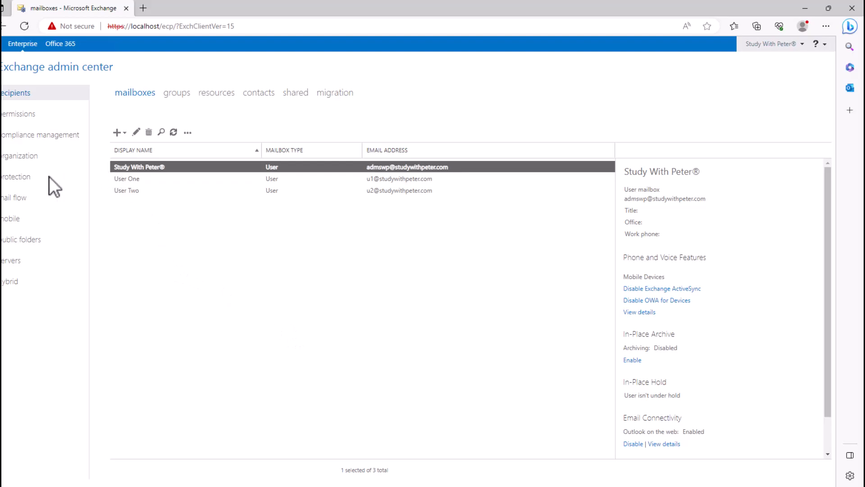
# Look over the existing mailboxes, then bring up the User mailbox / Linked mailbox choices.
pyautogui.click(254, 232)
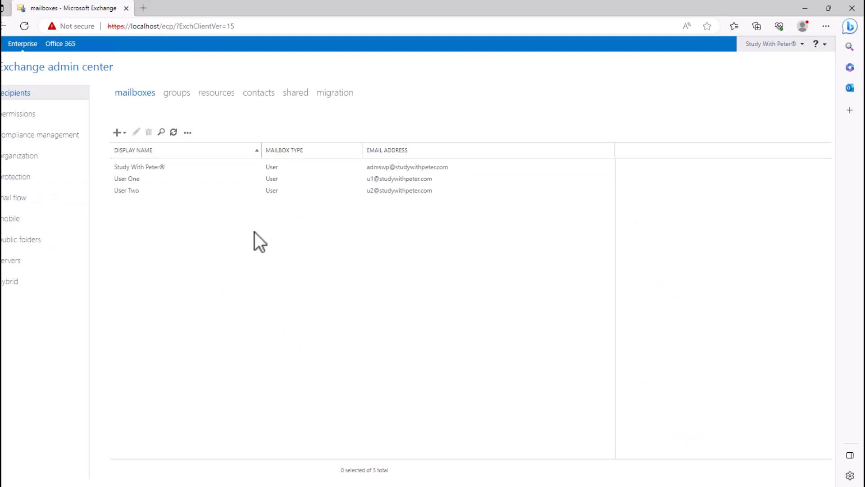
pyautogui.click(398, 194)
pyautogui.click(394, 179)
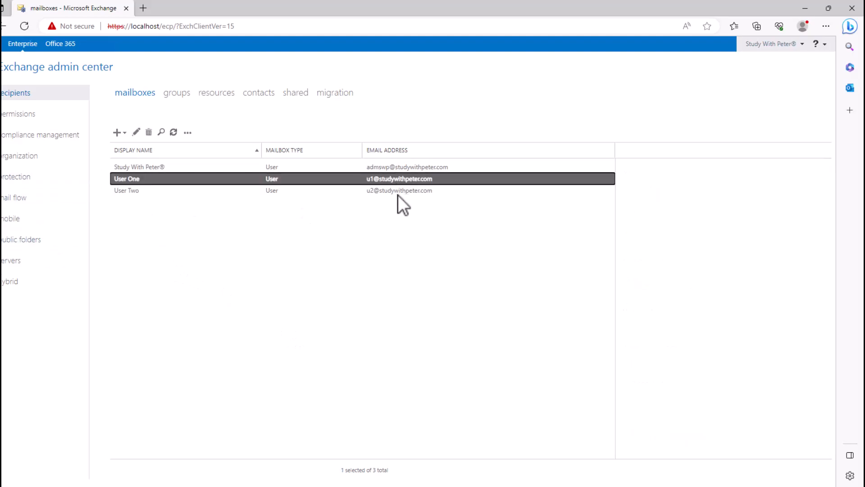
pyautogui.click(390, 170)
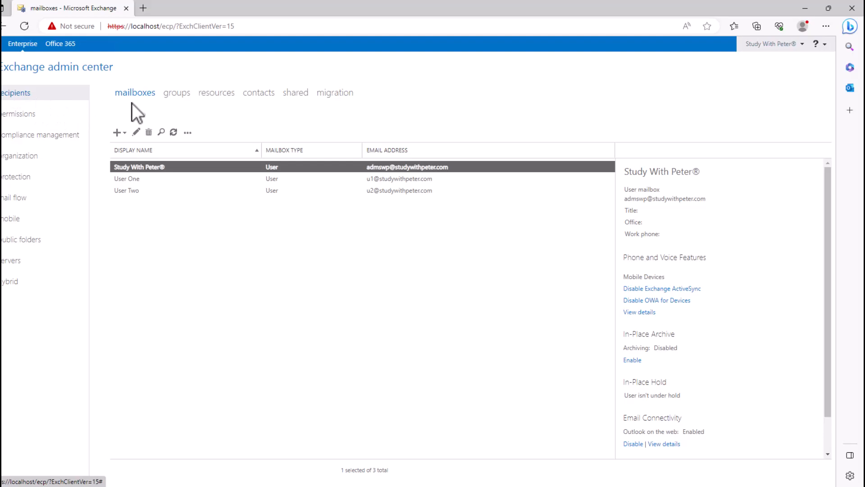
pyautogui.click(118, 133)
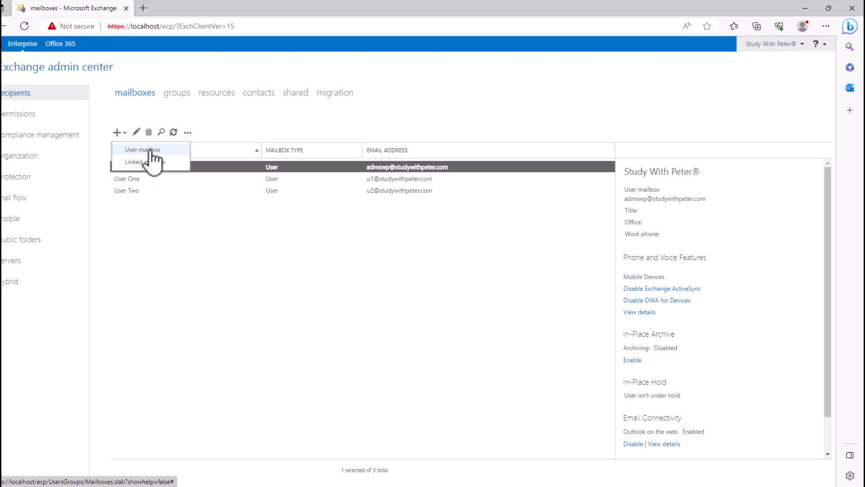
# Begin a user mailbox with alias u3, choosing New user instead of an existing account.
pyautogui.click(143, 149)
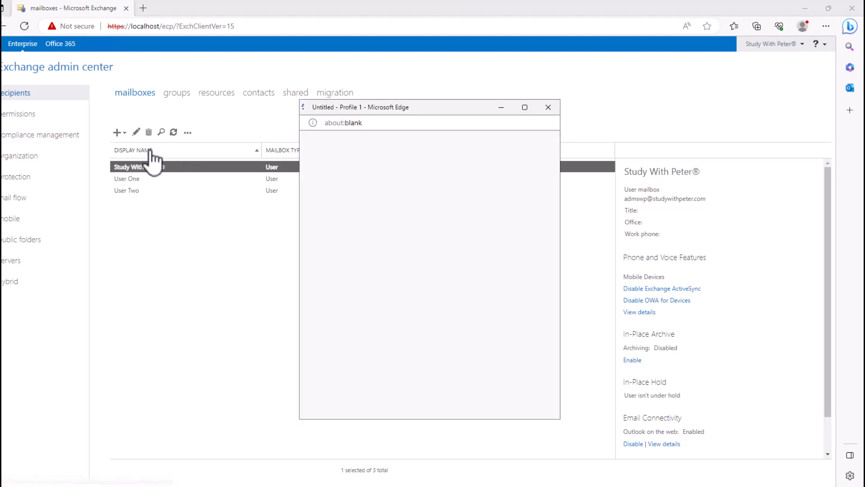
pyautogui.moveTo(403, 107)
pyautogui.mouseDown()
pyautogui.moveTo(352, 111)
pyautogui.moveTo(402, 110)
pyautogui.mouseUp()
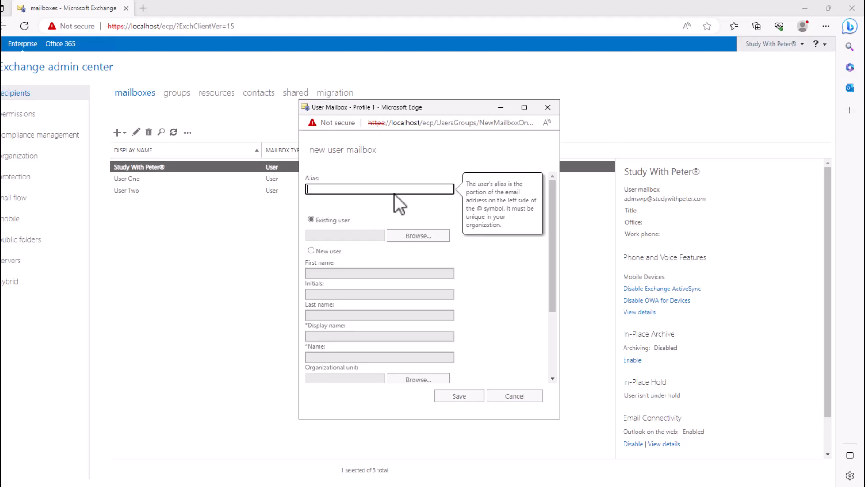
pyautogui.write('u3')
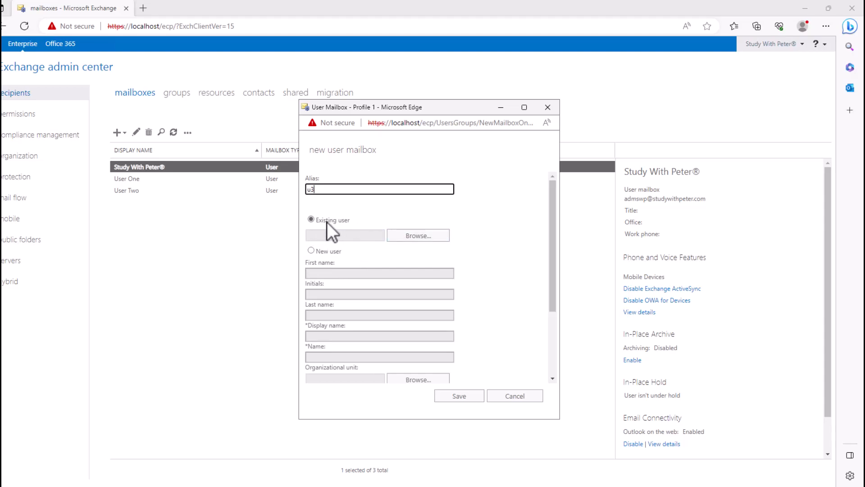
pyautogui.click(419, 239)
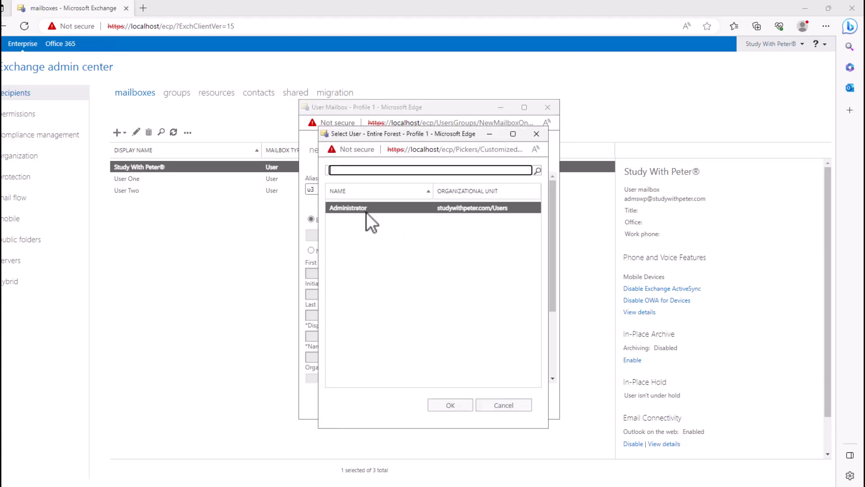
pyautogui.click(509, 406)
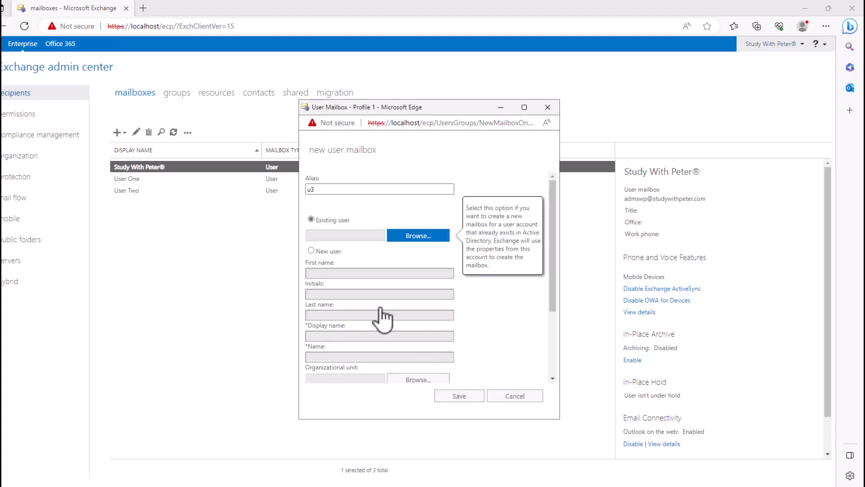
pyautogui.click(321, 252)
# Enter the first name User, last name Three, and the user logon name.
pyautogui.click(334, 273)
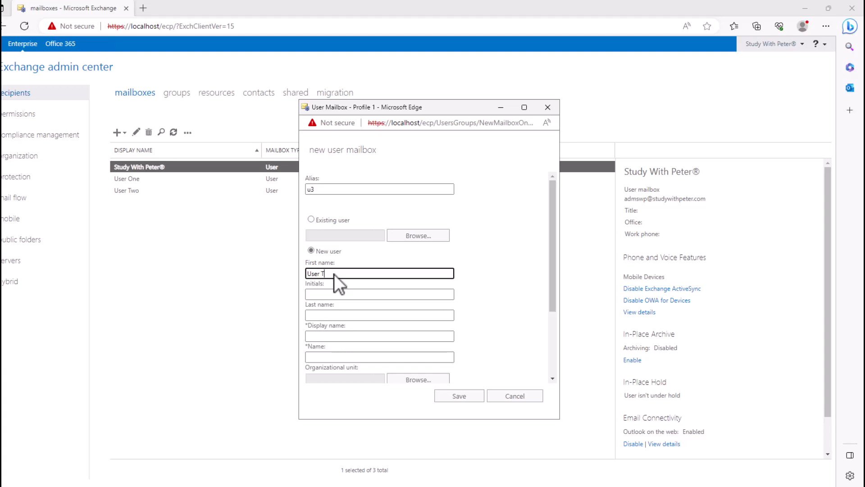
pyautogui.press('Tab')
pyautogui.press('Tab')
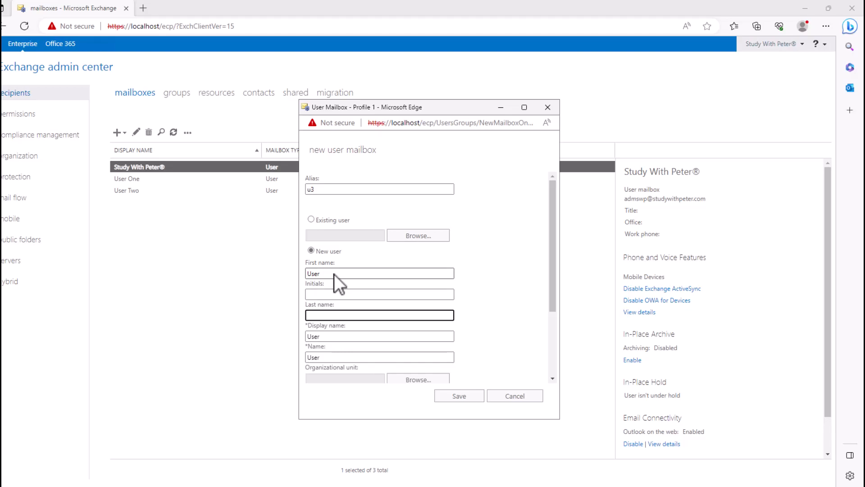
pyautogui.write('Three')
pyautogui.moveTo(555, 303); pyautogui.dragTo(553, 353)
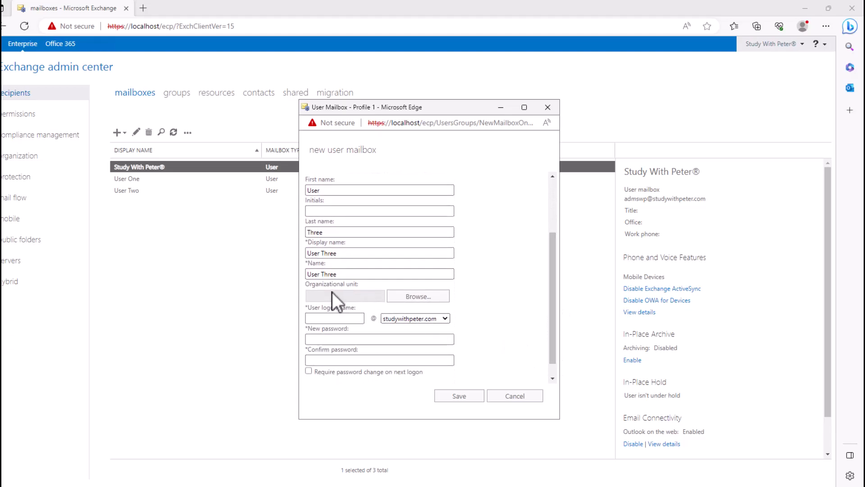
pyautogui.click(338, 317)
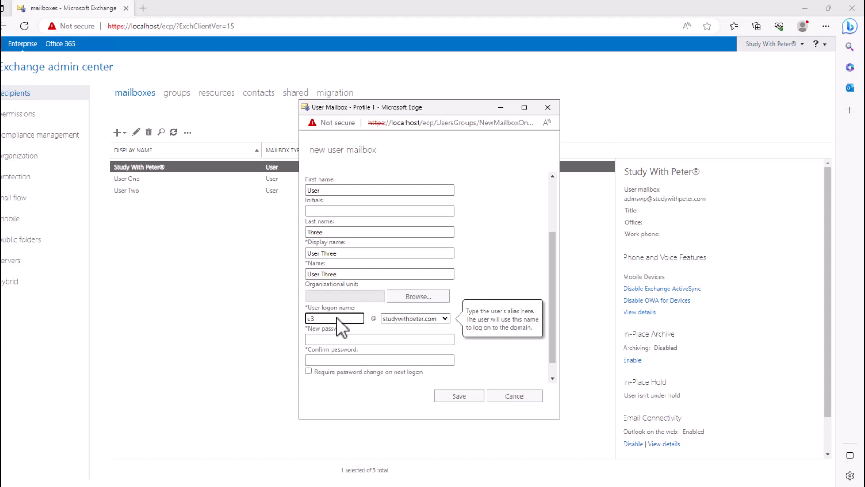
# Type the new user's password and confirm it in the second field.
pyautogui.click(361, 338)
pyautogui.write('P@ssw0rd1')
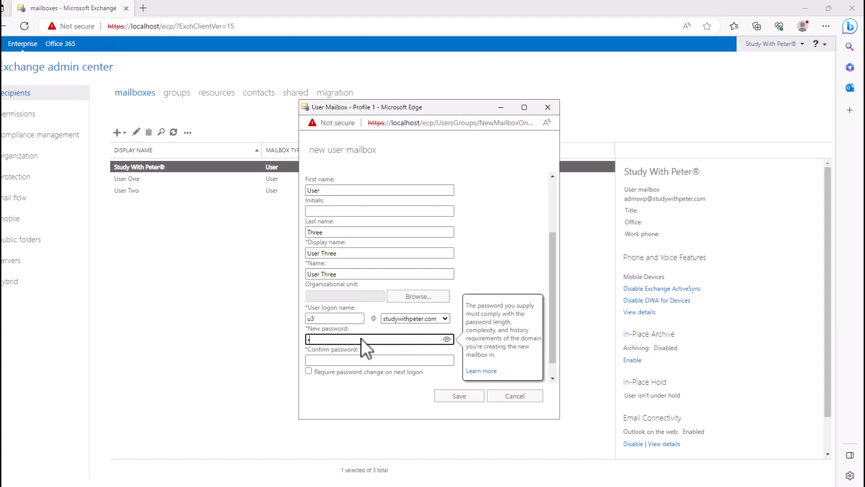
pyautogui.write('2')
pyautogui.press('Tab')
pyautogui.press('Tab')
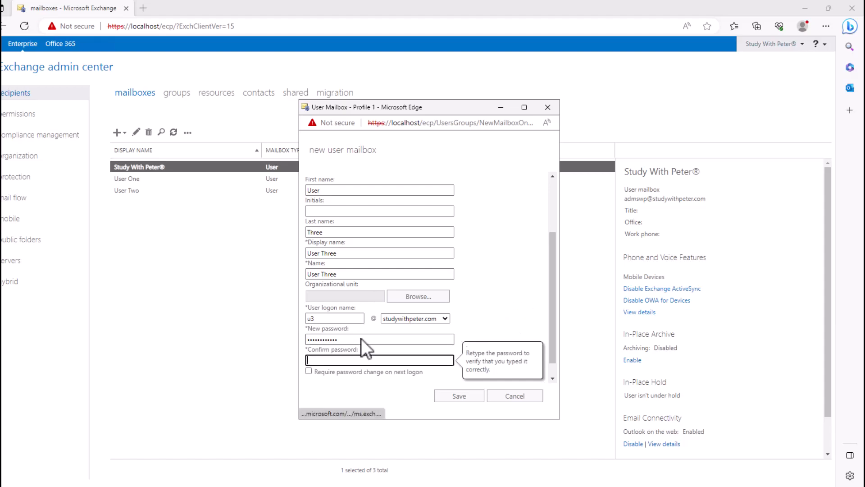
pyautogui.write('P@ssw0rd1')
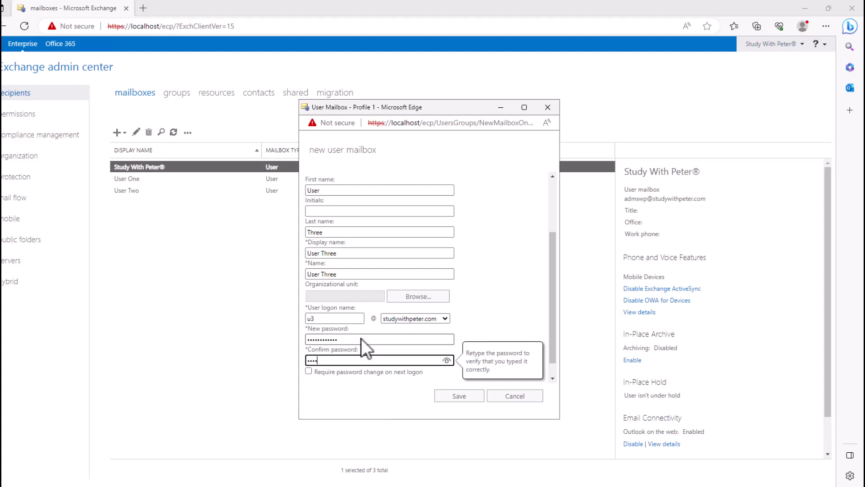
pyautogui.write('2')
pyautogui.click(509, 332)
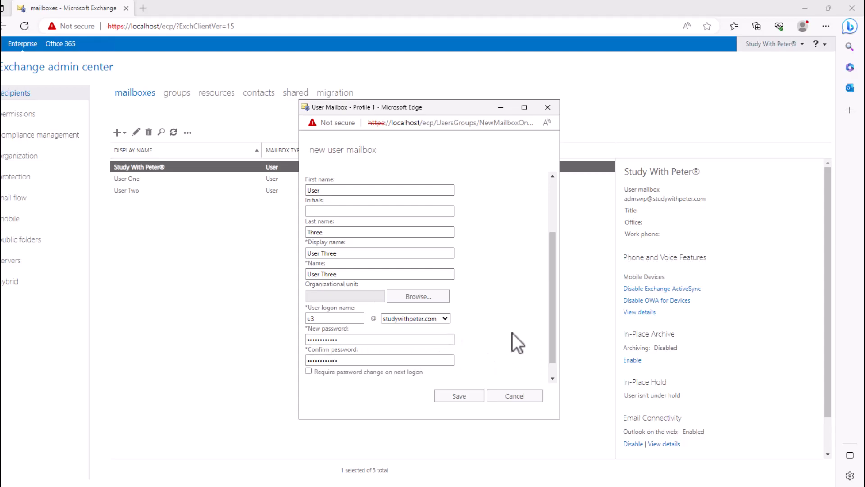
pyautogui.moveTo(554, 344); pyautogui.dragTo(554, 360)
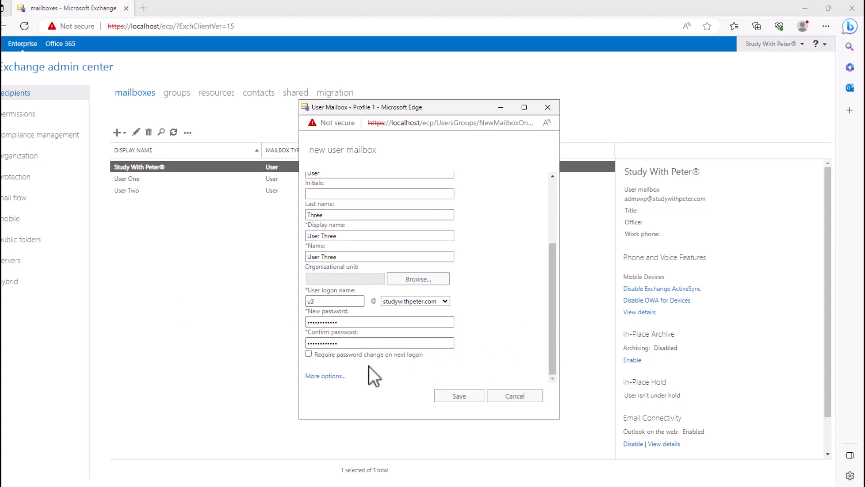
# Put the mailbox on database DB01, keep address book policy at [No Policy], and save.
pyautogui.click(324, 375)
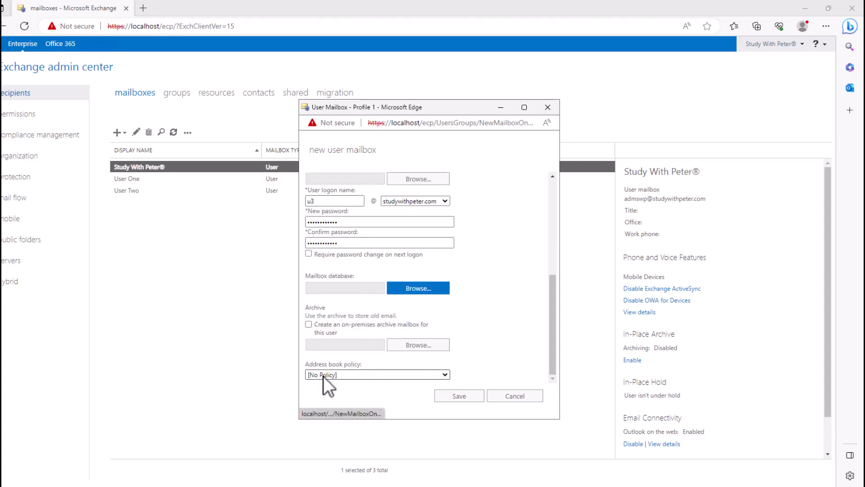
pyautogui.click(407, 291)
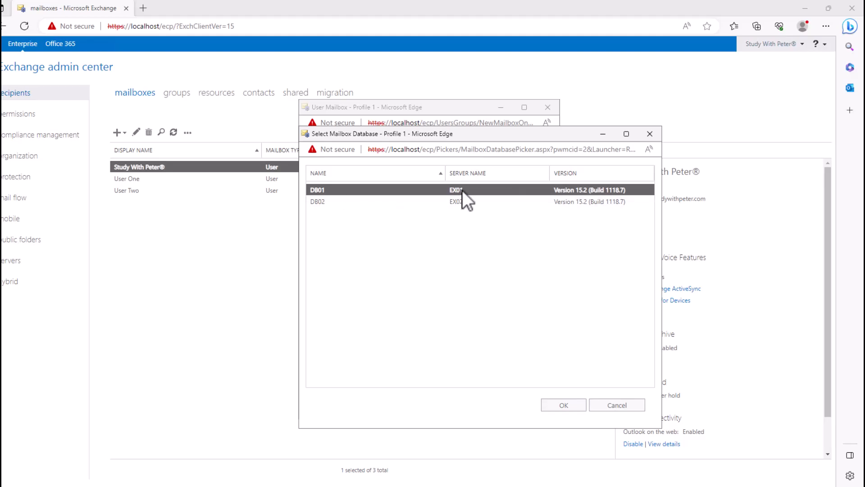
pyautogui.click(565, 406)
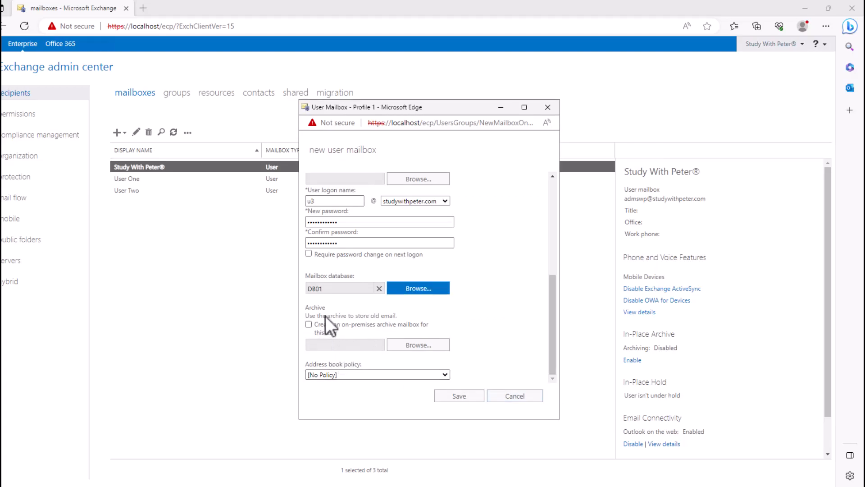
pyautogui.click(357, 375)
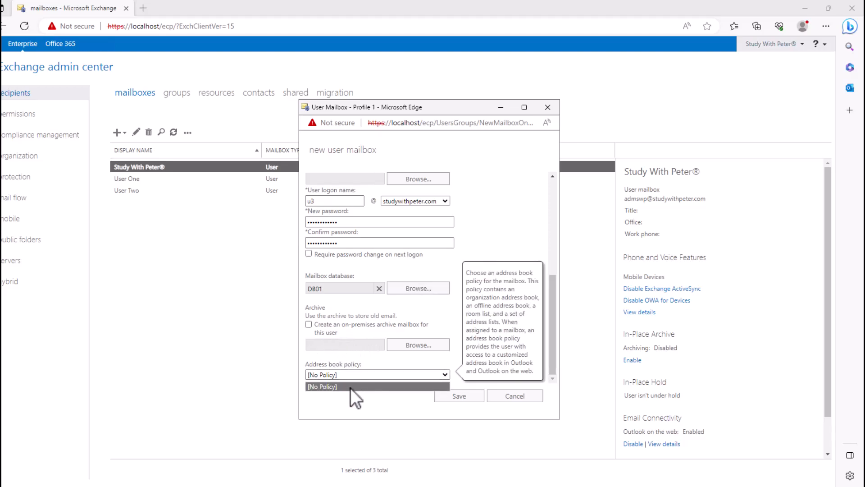
pyautogui.click(360, 398)
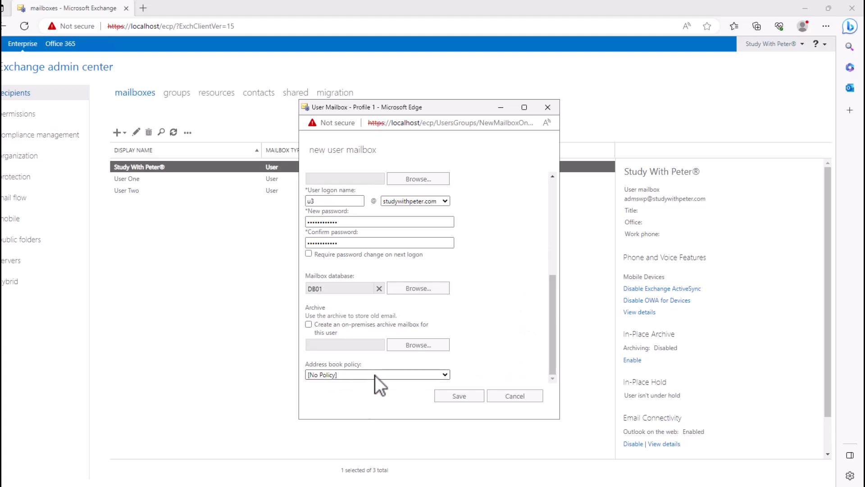
pyautogui.moveTo(407, 345)
pyautogui.click(462, 399)
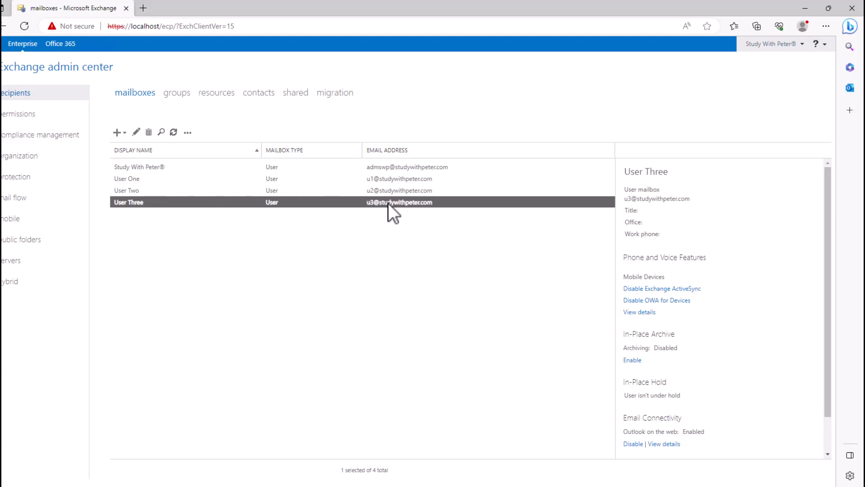
# Select User Three's full e-mail address in the mailbox details pane.
pyautogui.tripleClick(676, 198)
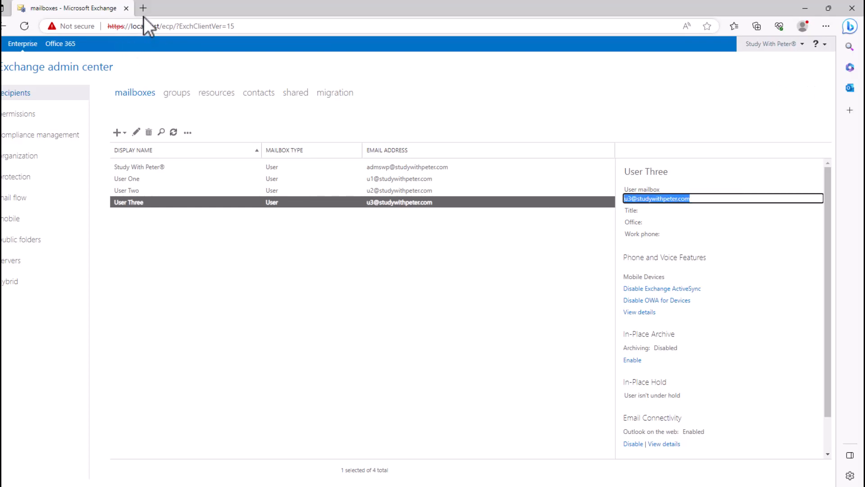
# Load the ex01.studywithpeter.com/owa sign-in page in a new InPrivate window.
pyautogui.click(825, 28)
pyautogui.click(771, 76)
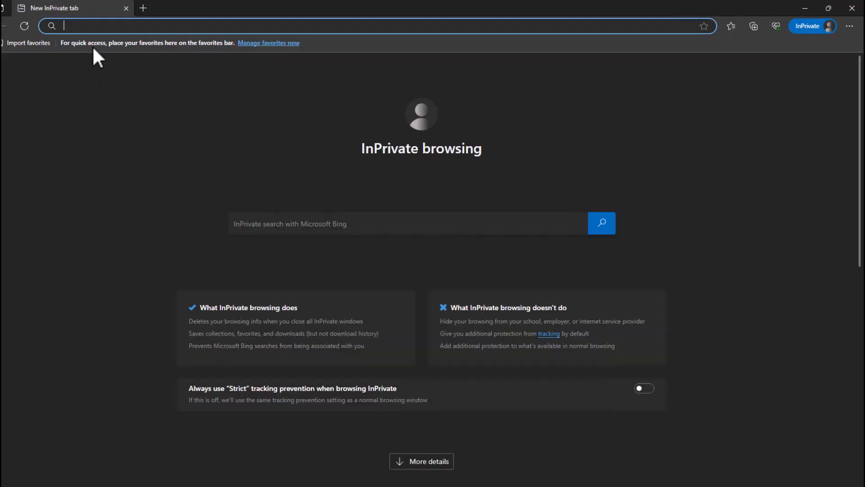
pyautogui.write('owa')
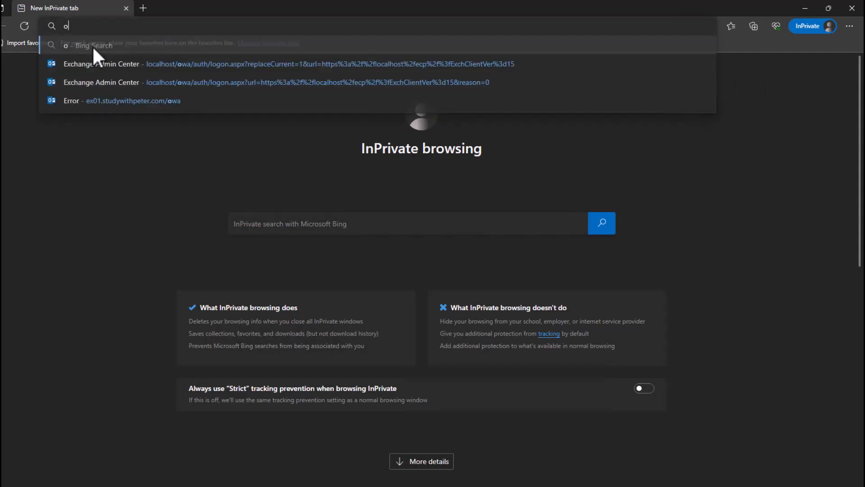
pyautogui.press('BackSpace')
pyautogui.press('BackSpace')
pyautogui.press('BackSpace')
pyautogui.write('s')
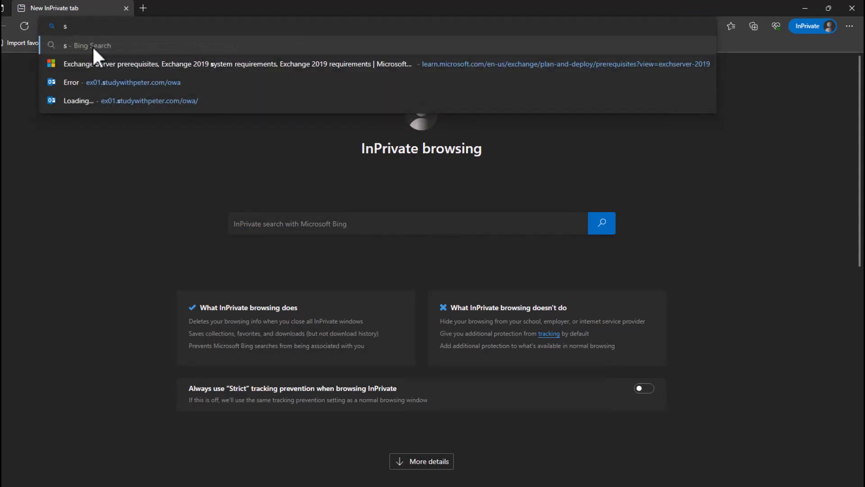
pyautogui.click(143, 101)
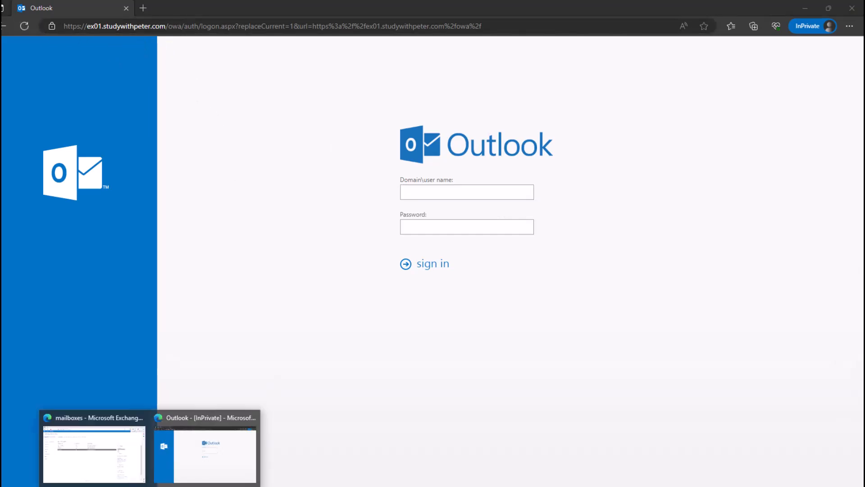
# Switch between the admin center and sign-in window, checking ex01 in the page address.
pyautogui.click(119, 465)
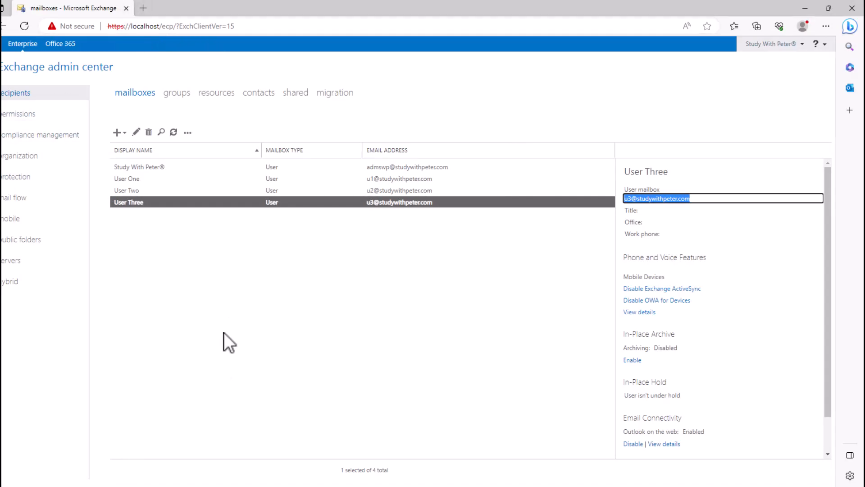
pyautogui.moveTo(203, 476)
pyautogui.click(198, 447)
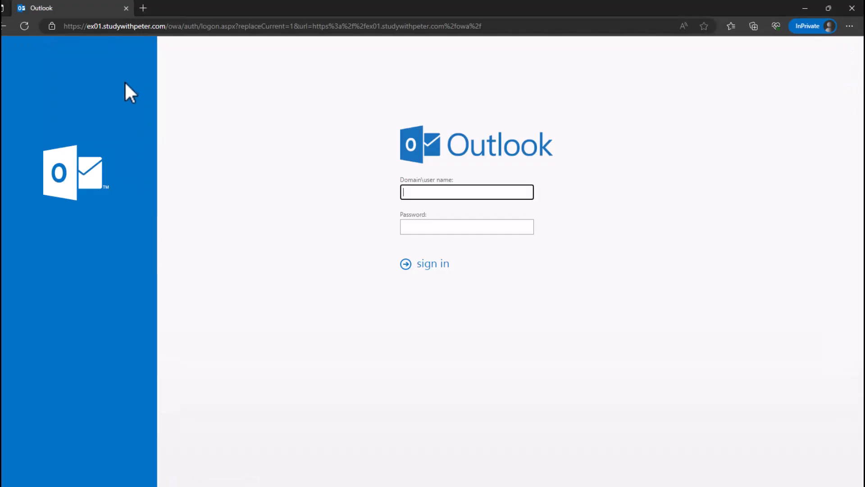
pyautogui.click(102, 26)
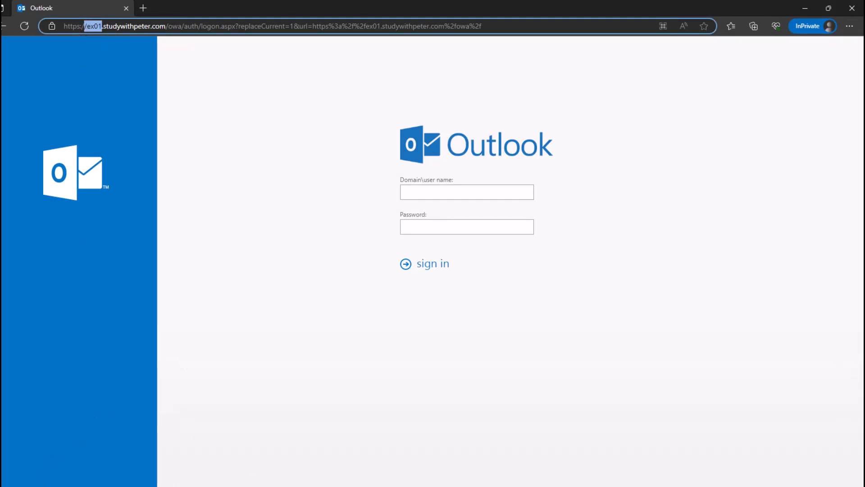
pyautogui.press('super+s')
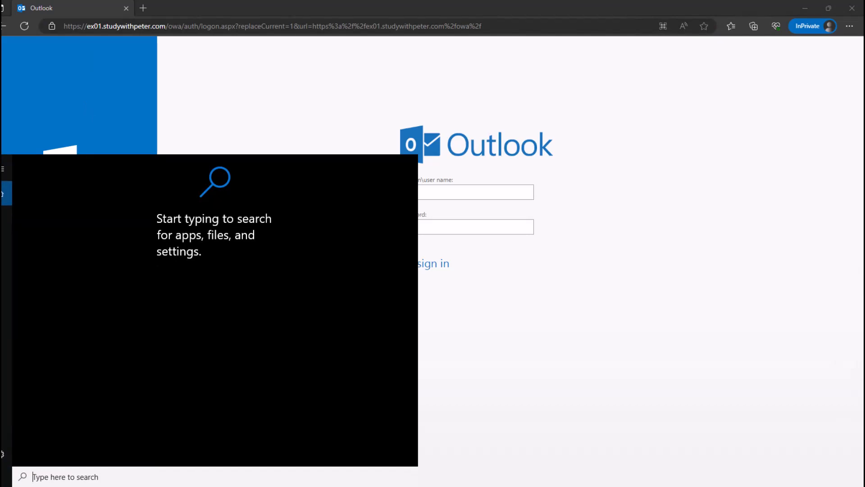
# Launch Exchange Management Shell as administrator from a 'power' search, approving elevation.
pyautogui.write('o')
pyautogui.press('BackSpace')
pyautogui.write('power')
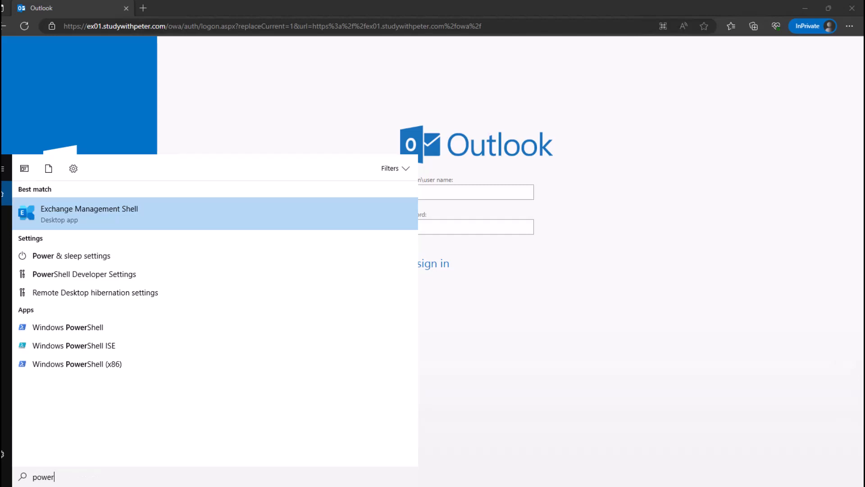
pyautogui.rightClick(106, 218)
pyautogui.click(123, 230)
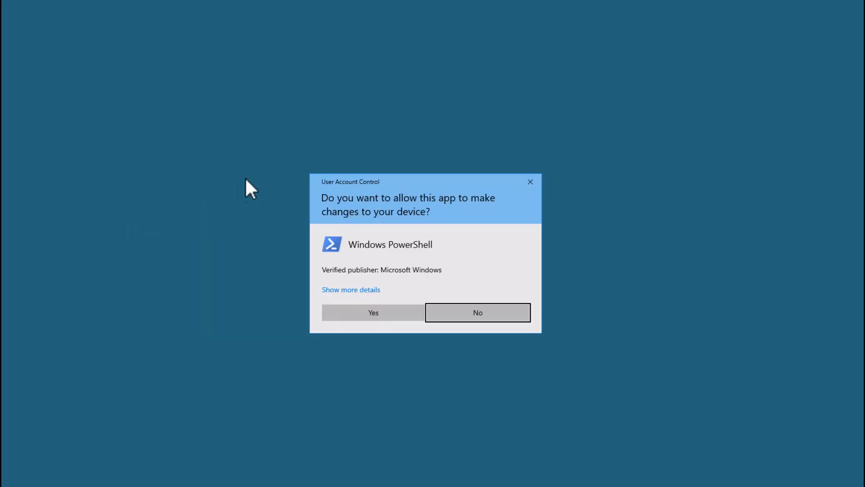
pyautogui.click(363, 314)
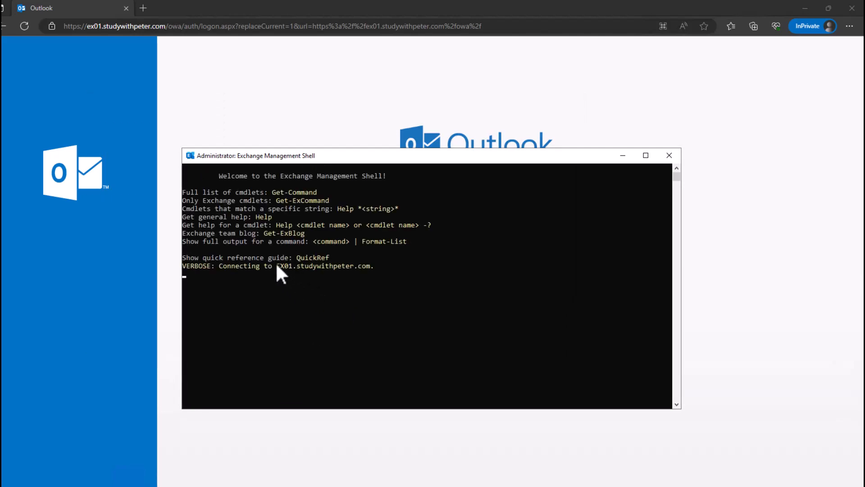
pyautogui.click(277, 266)
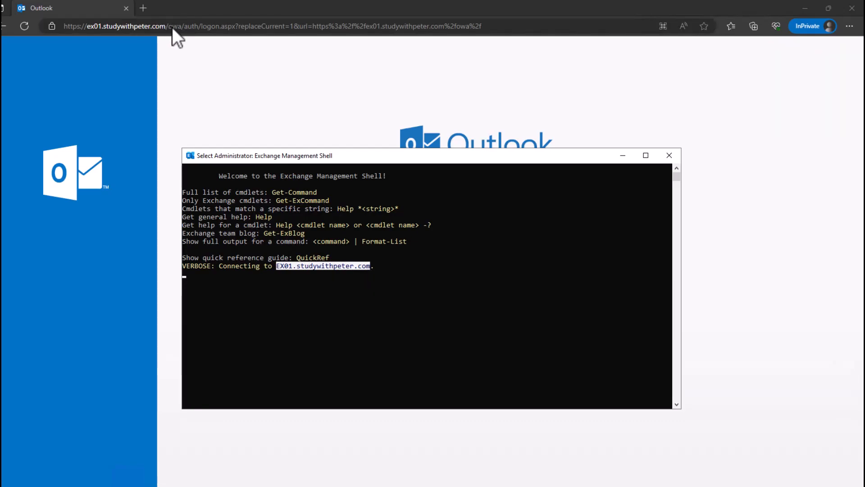
pyautogui.moveTo(183, 27); pyautogui.dragTo(67, 27)
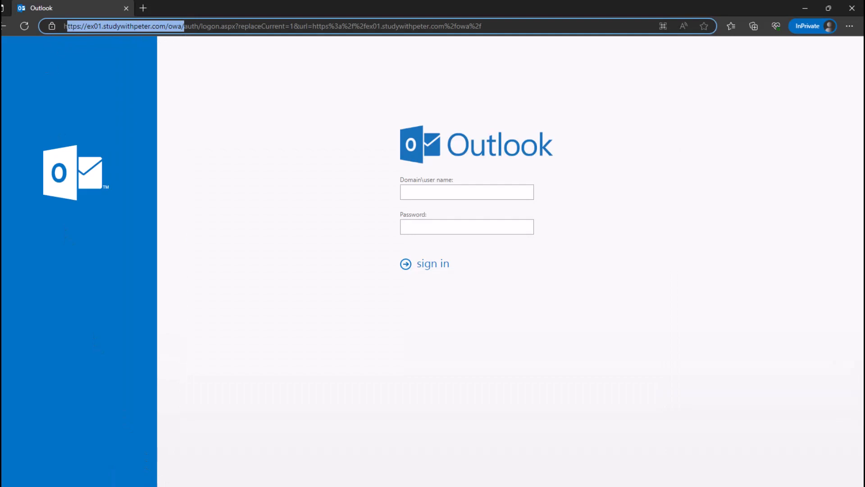
pyautogui.click(114, 456)
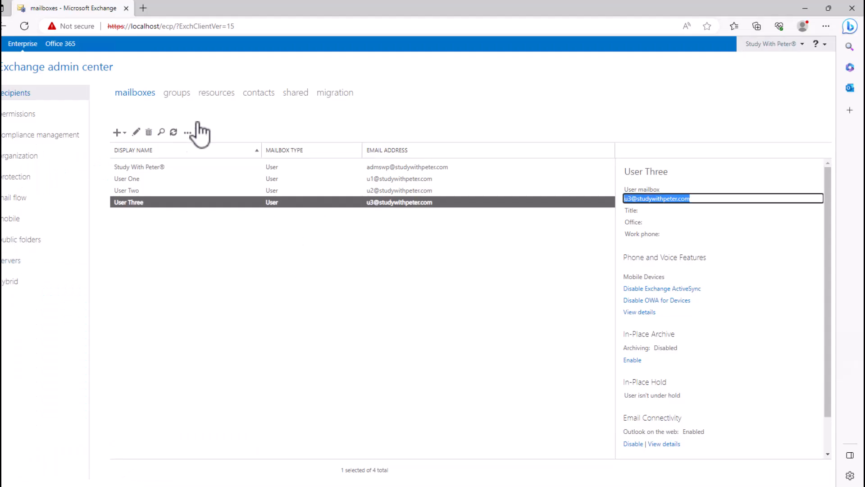
pyautogui.click(55, 261)
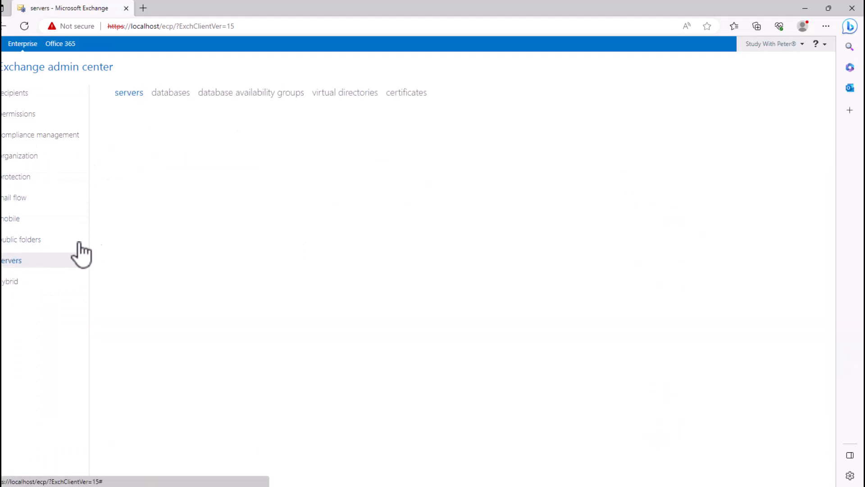
pyautogui.click(350, 95)
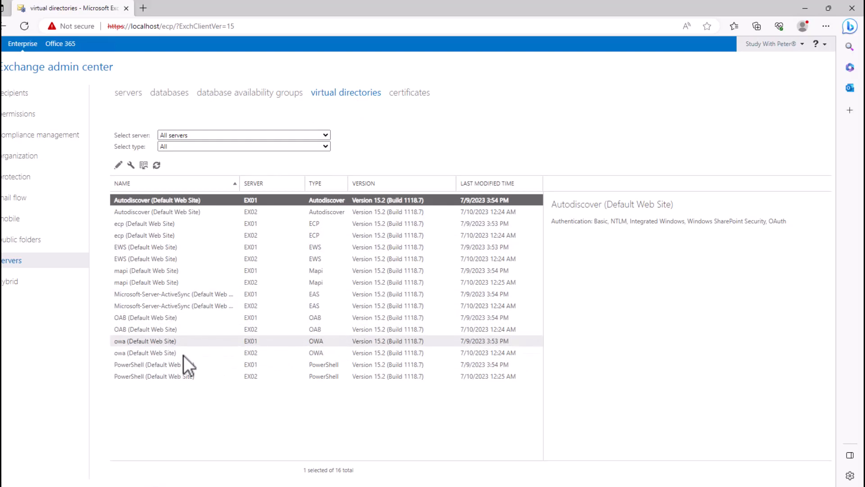
pyautogui.doubleClick(158, 341)
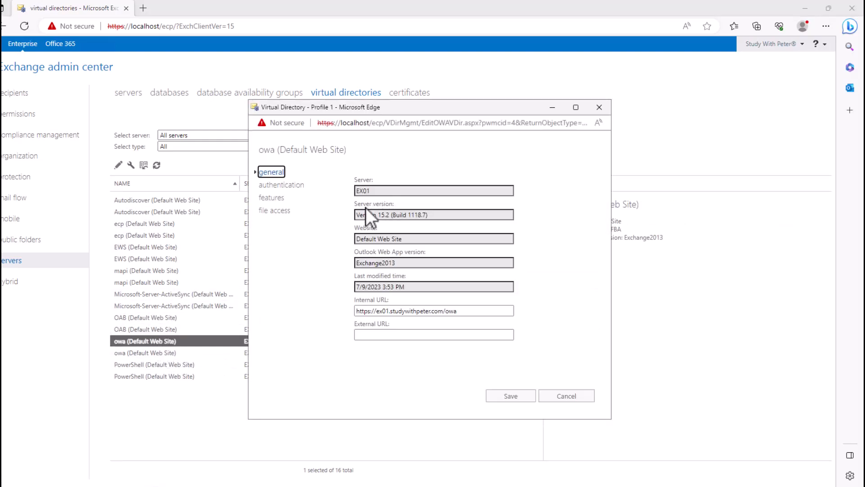
pyautogui.moveTo(466, 311); pyautogui.dragTo(350, 310)
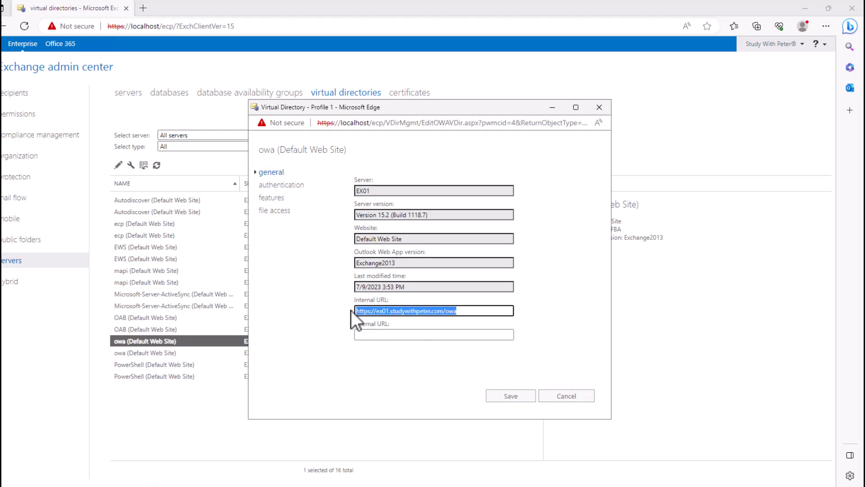
pyautogui.click(456, 332)
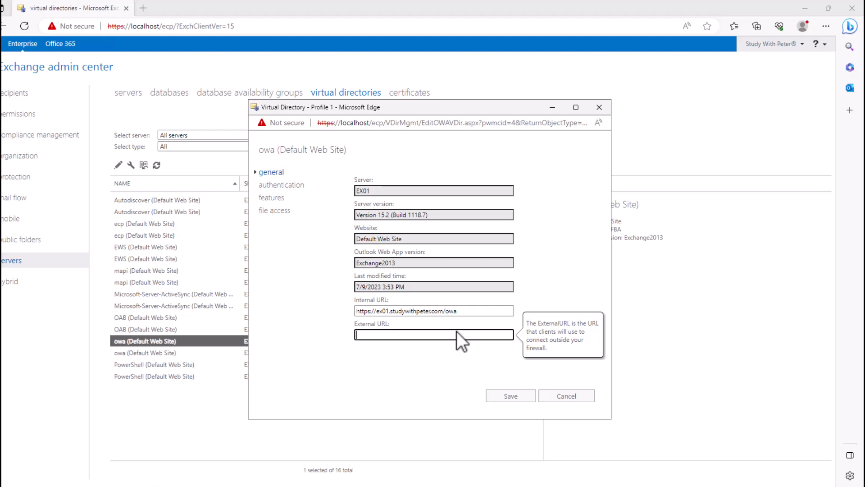
pyautogui.click(567, 397)
pyautogui.moveTo(169, 475)
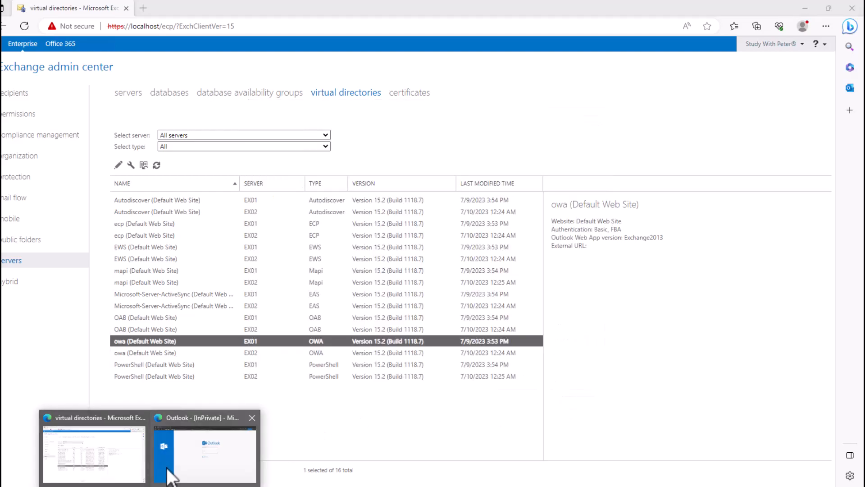
pyautogui.click(193, 458)
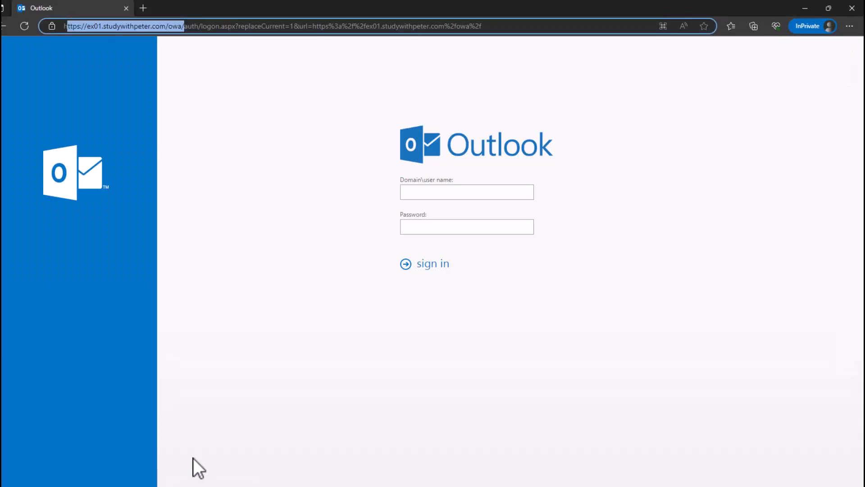
# Sign in with the new user's e-mail address and password, re-entering the password after rejection.
pyautogui.click(455, 194)
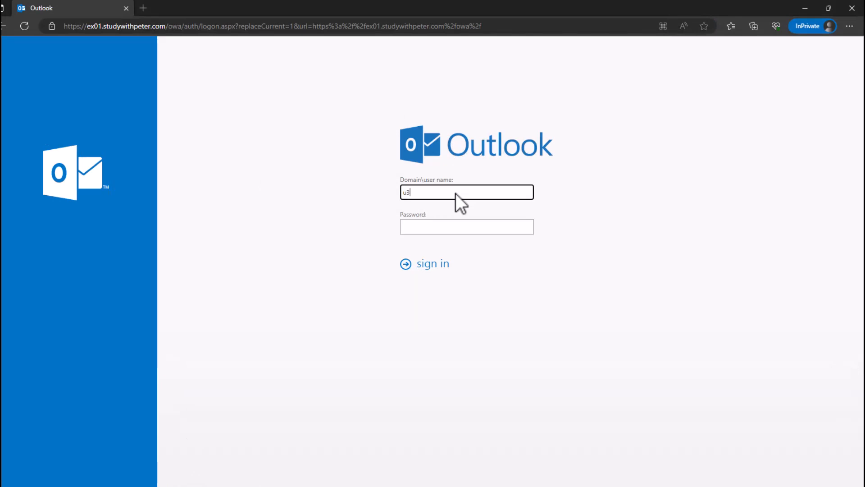
pyautogui.press('Tab')
pyautogui.write('••••••••••••')
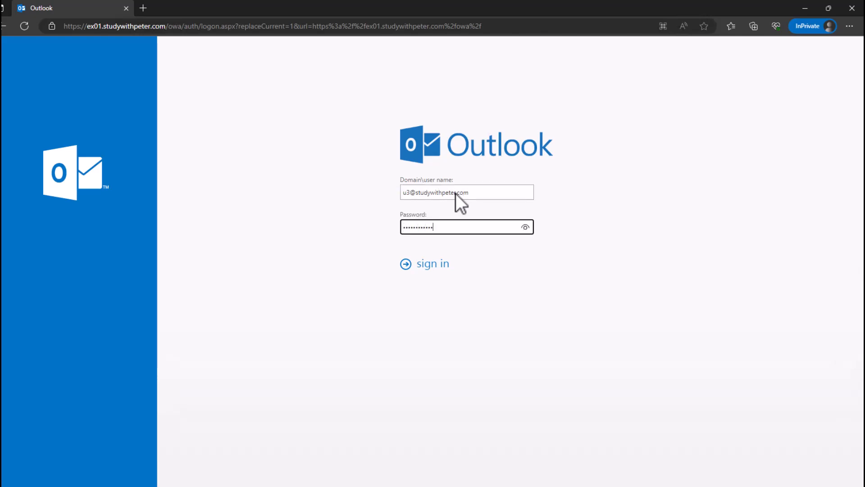
pyautogui.press('Return')
pyautogui.click(442, 229)
pyautogui.write('•••')
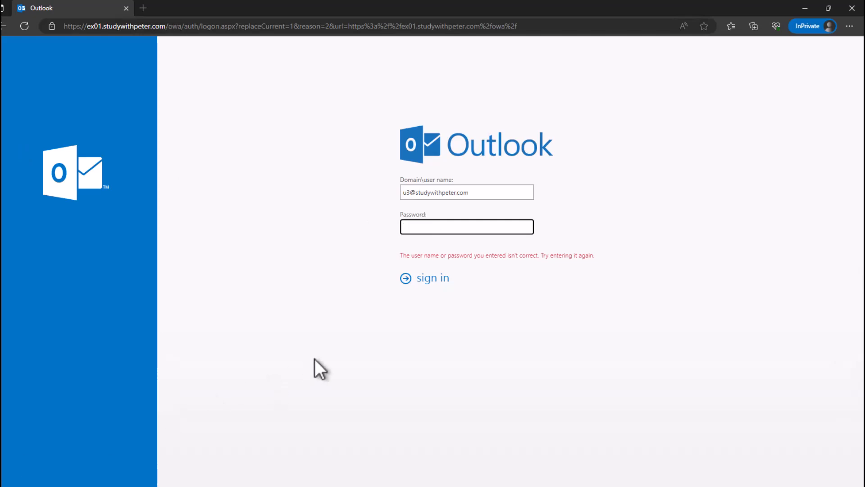
# Paste the account password and submit the sign-in to reach language and time zone setup.
pyautogui.hotkey('ctrl', 'v')
pyautogui.click(425, 279)
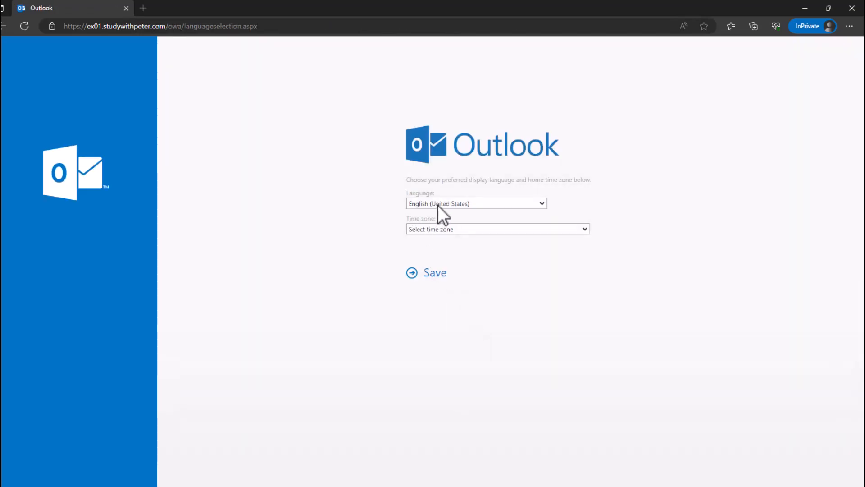
# Set the home time zone to (UTC-06:00) Central America and save the choices.
pyautogui.click(447, 228)
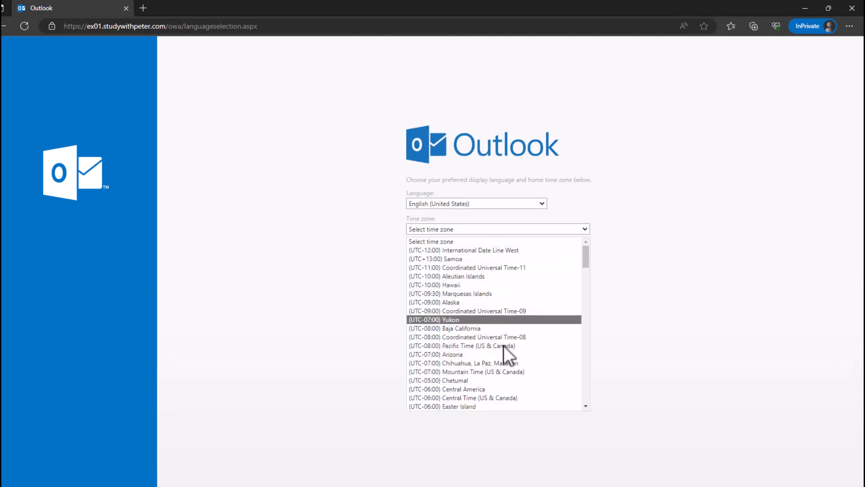
pyautogui.click(502, 390)
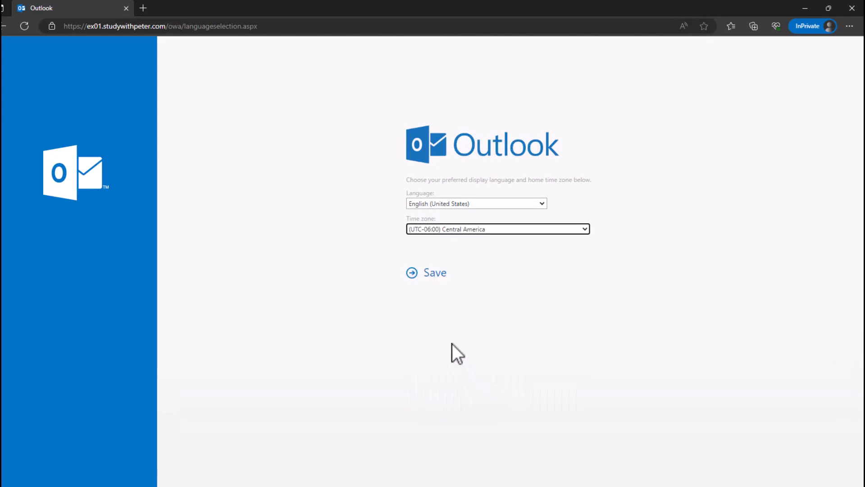
pyautogui.click(419, 275)
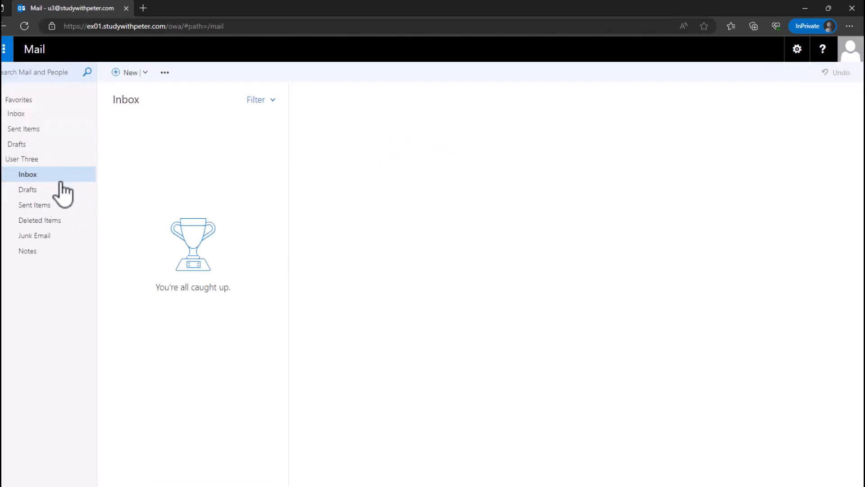
# Start a new message addressed to u1 (User One), resolved through the directory.
pyautogui.click(27, 114)
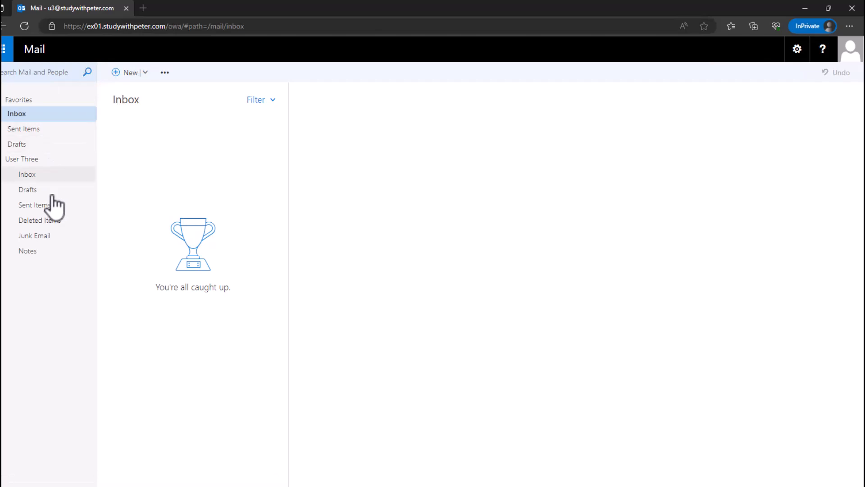
pyautogui.click(126, 77)
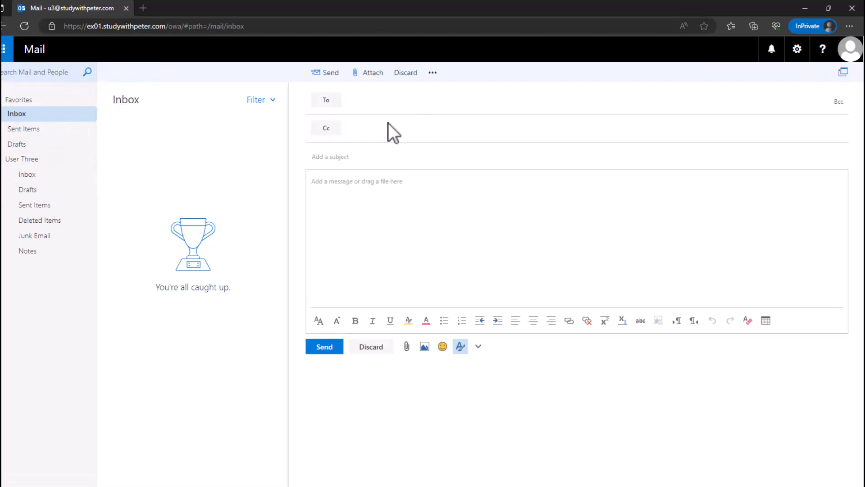
pyautogui.write('user')
pyautogui.press('BackSpace')
pyautogui.press('BackSpace')
pyautogui.write('1')
pyautogui.press('BackSpace')
pyautogui.press('BackSpace')
pyautogui.write('1')
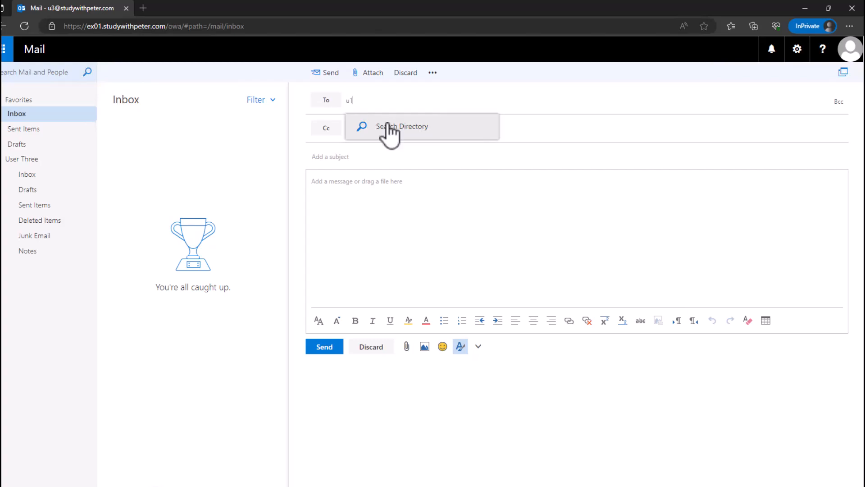
pyautogui.click(391, 126)
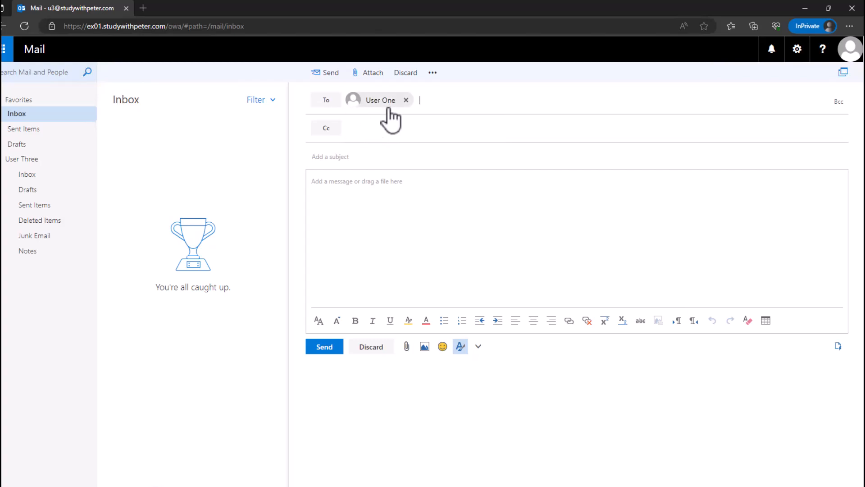
# Give the message subject 'Test Email' and body 'Testing', and send it.
pyautogui.click(381, 155)
pyautogui.write('Test Email')
pyautogui.press('Tab')
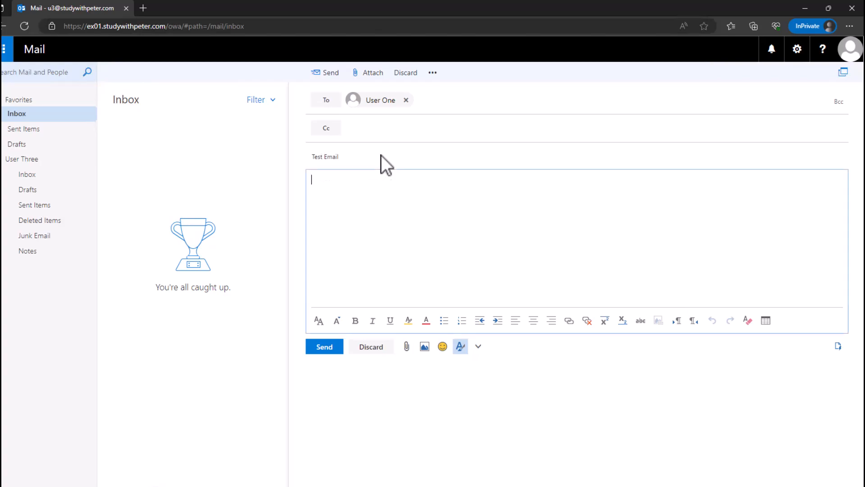
pyautogui.write('Testing')
pyautogui.click(323, 347)
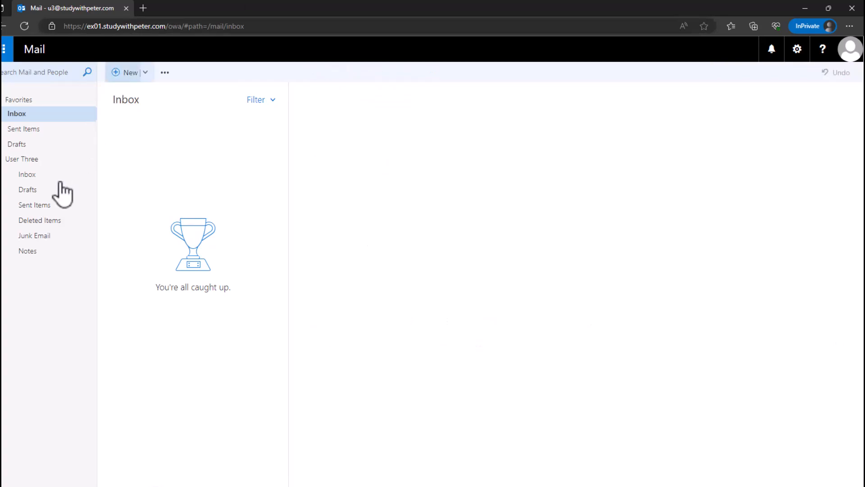
# Check Drafts and Sent Items, then open the sent 'Test Email' to User One.
pyautogui.click(38, 129)
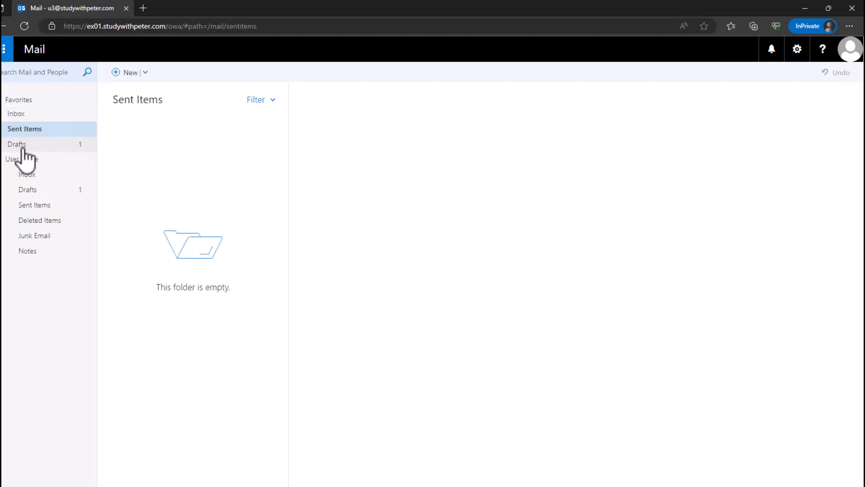
pyautogui.click(54, 190)
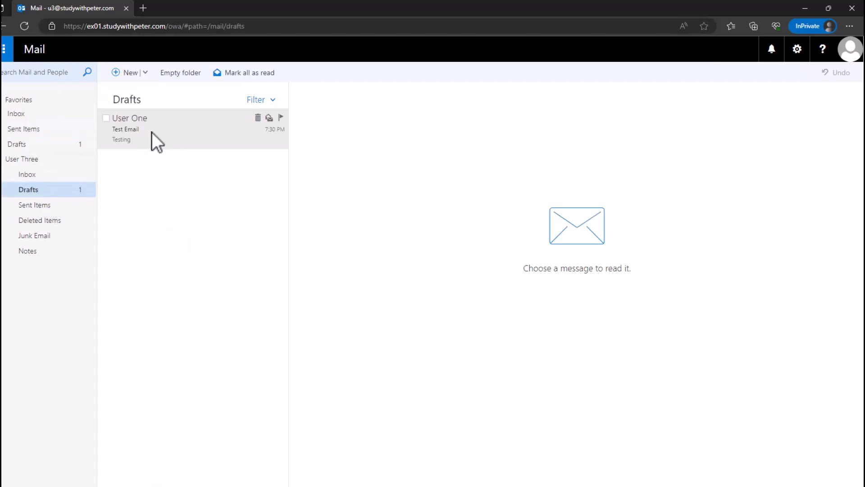
pyautogui.click(34, 143)
pyautogui.click(33, 130)
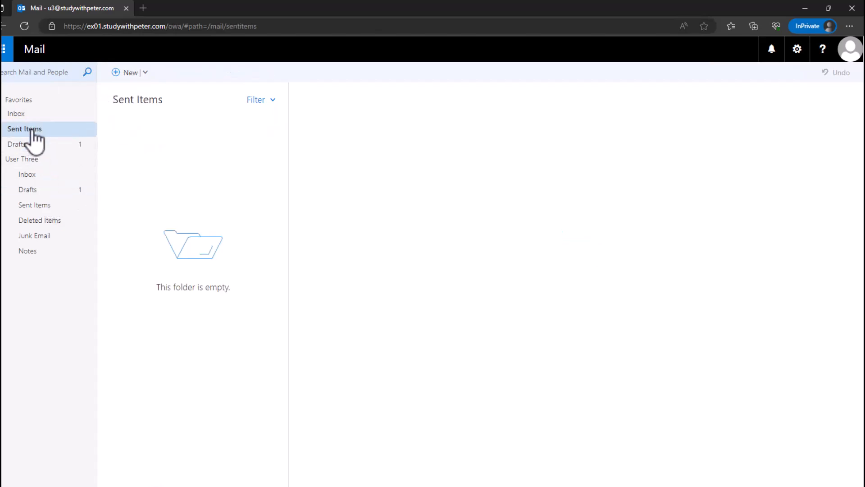
pyautogui.click(50, 145)
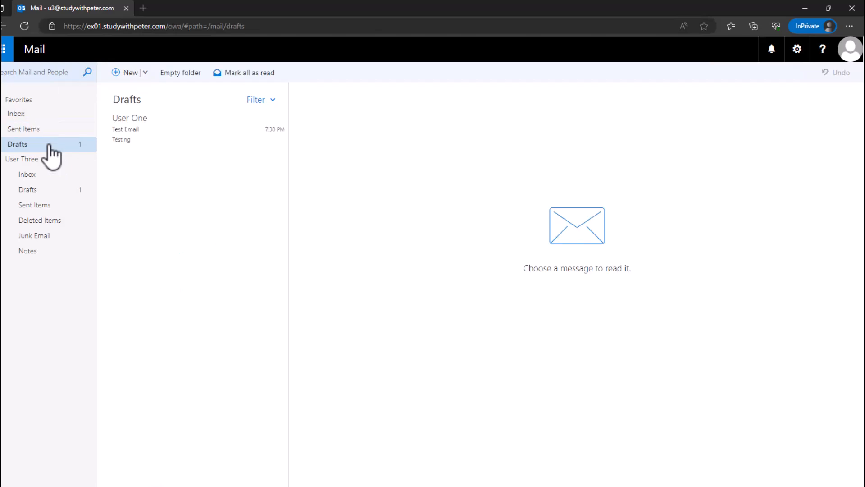
pyautogui.click(61, 192)
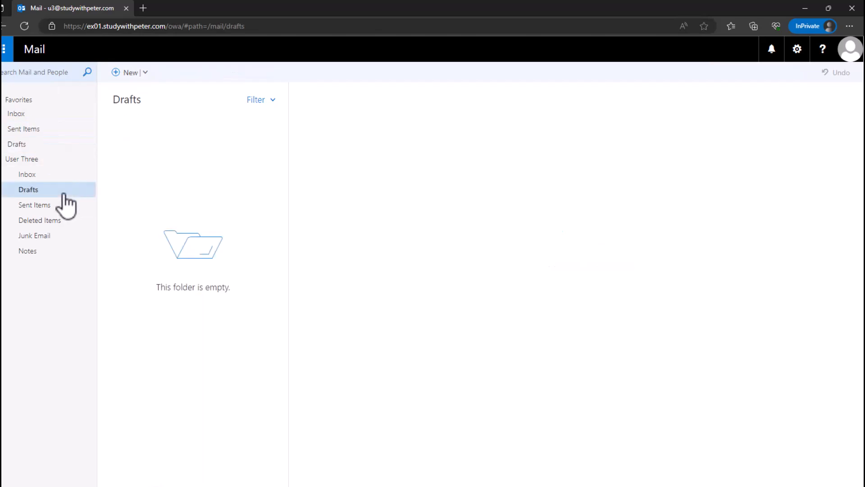
pyautogui.click(26, 130)
pyautogui.click(159, 139)
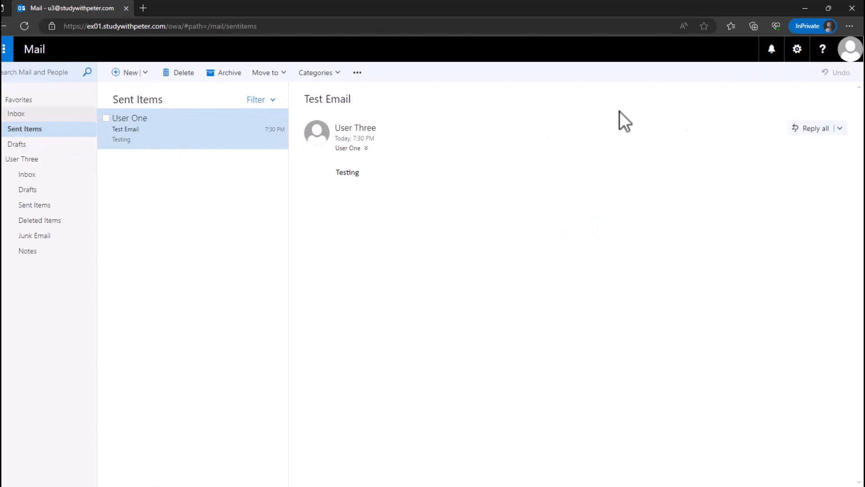
pyautogui.click(851, 49)
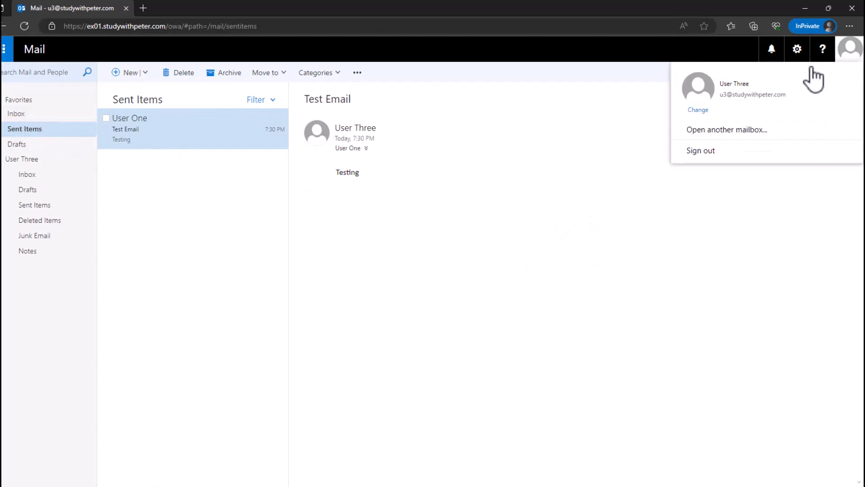
# Sign out, then sign back in as u1 with the pasted account password.
pyautogui.click(704, 151)
pyautogui.click(411, 192)
pyautogui.press('BackSpace')
pyautogui.write('1')
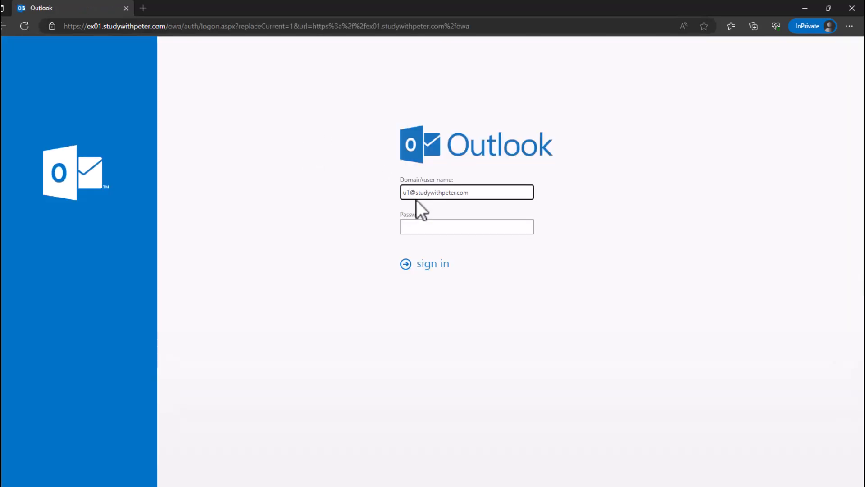
pyautogui.click(436, 224)
pyautogui.hotkey('ctrl', 'v')
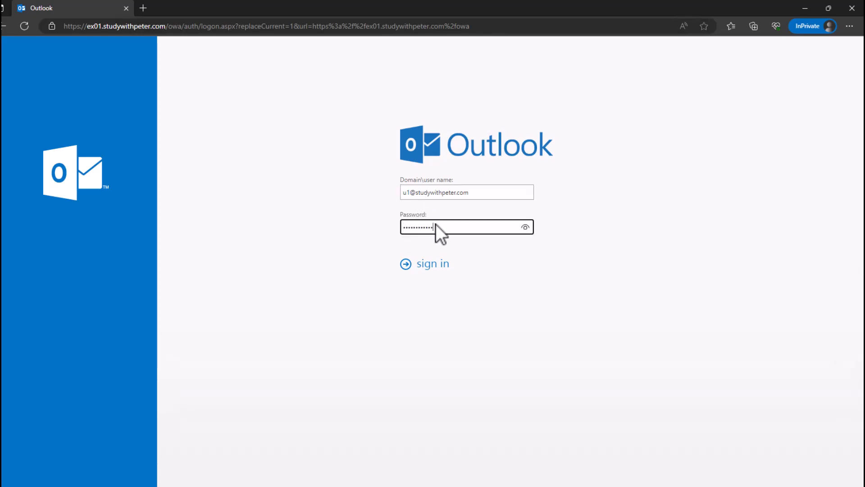
pyautogui.press('Return')
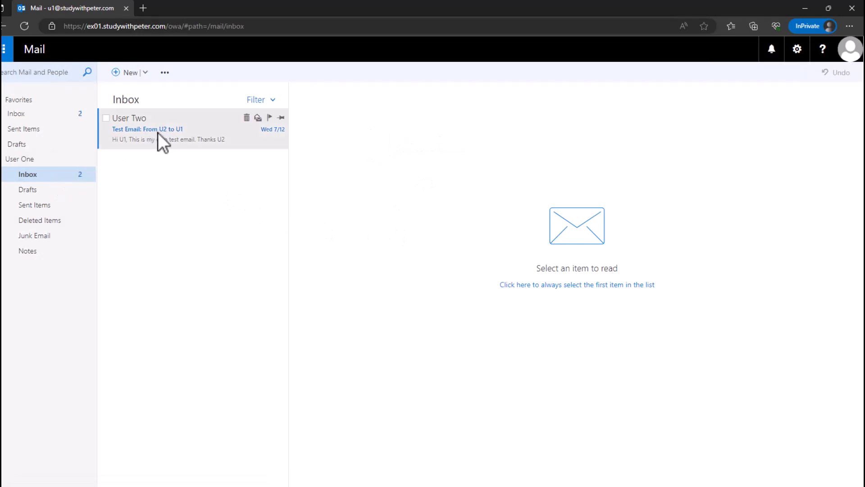
# In User One's Inbox, read the User Two message, then open User Three's 'Test Email'.
pyautogui.click(51, 118)
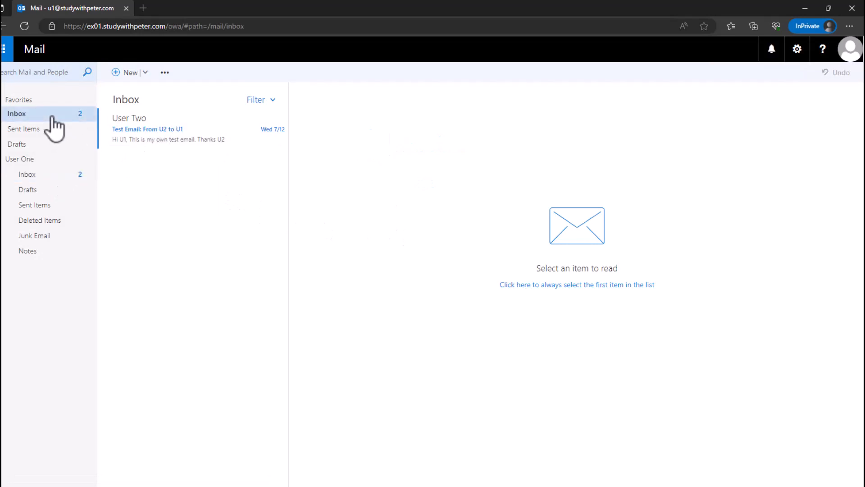
pyautogui.click(150, 136)
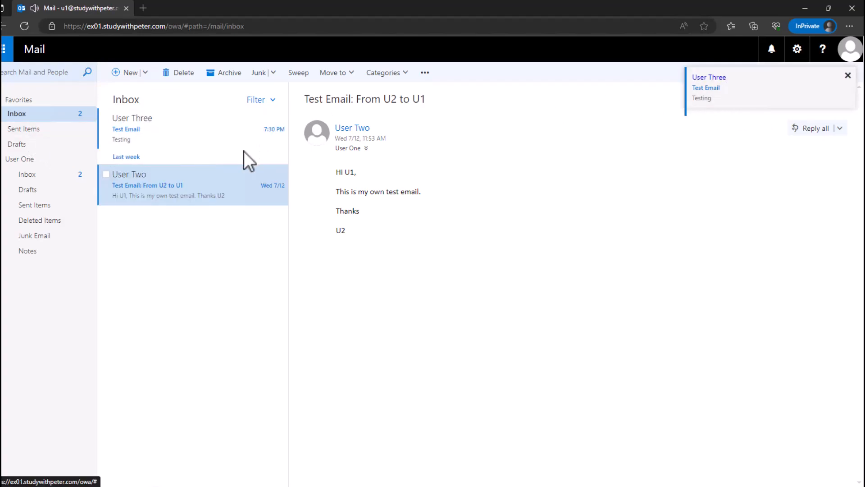
pyautogui.click(218, 135)
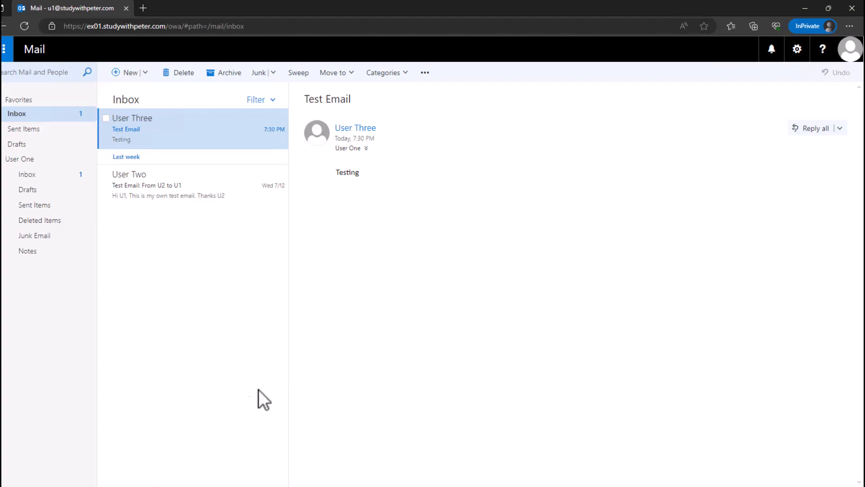
pyautogui.hotkey('alt', 'Tab')
pyautogui.hotkey('alt', 'Tab')
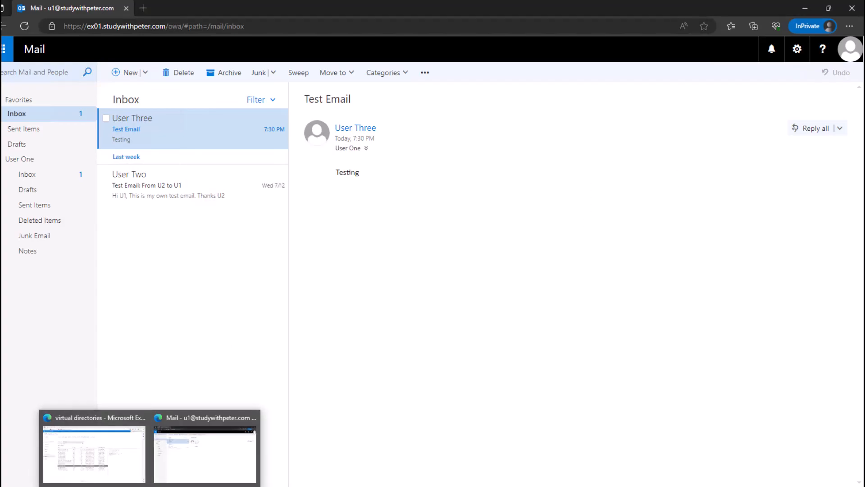
# Minimise the mail and shell windows to show the recipients mailbox list of four users.
pyautogui.click(805, 8)
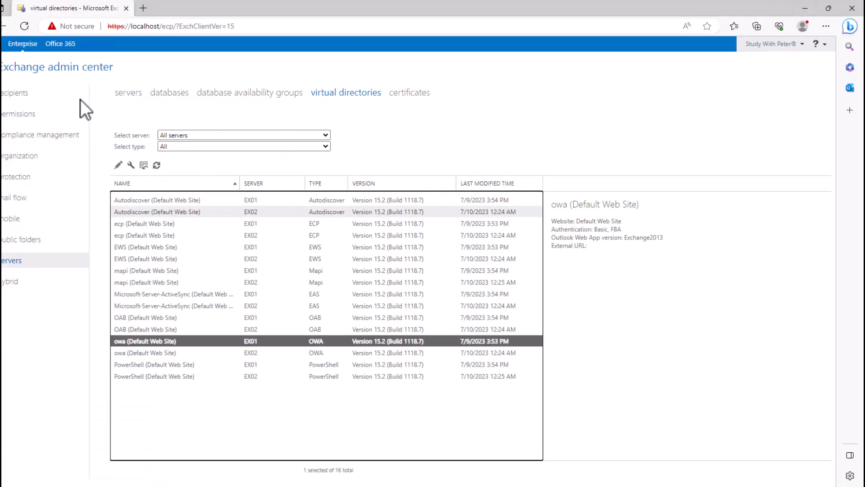
pyautogui.click(18, 93)
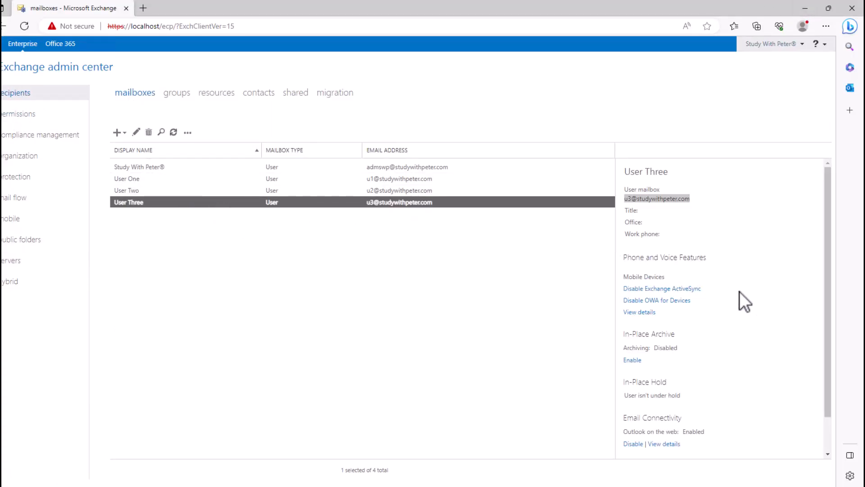
pyautogui.scroll(-1, 739, 295)
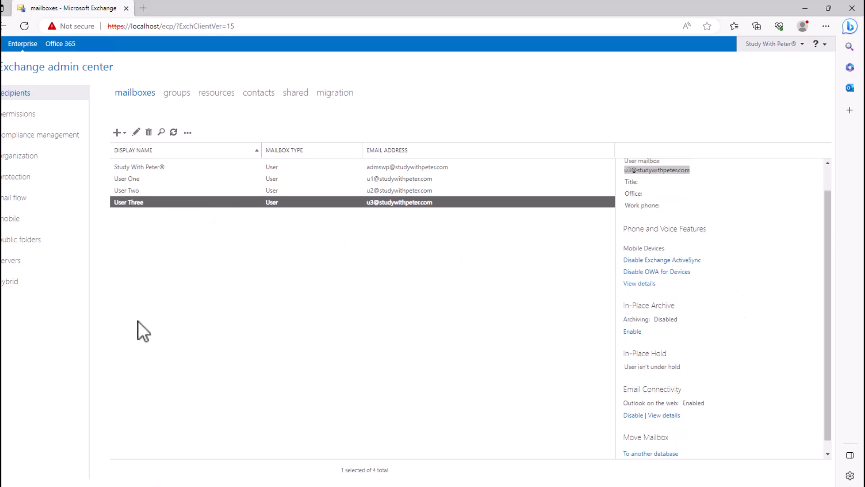
pyautogui.hotkey('alt', 'Tab')
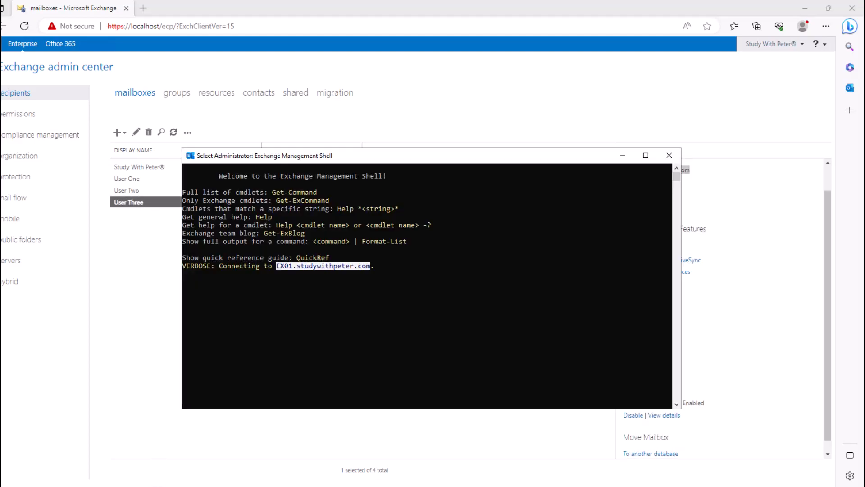
pyautogui.click(623, 155)
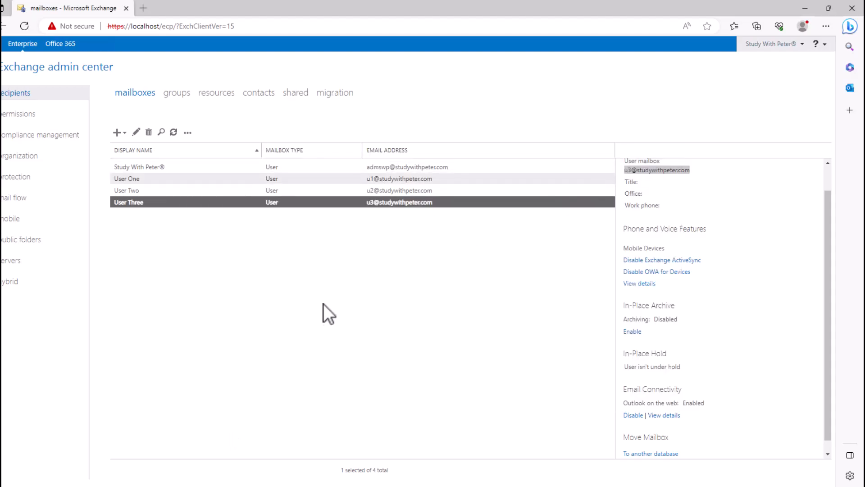